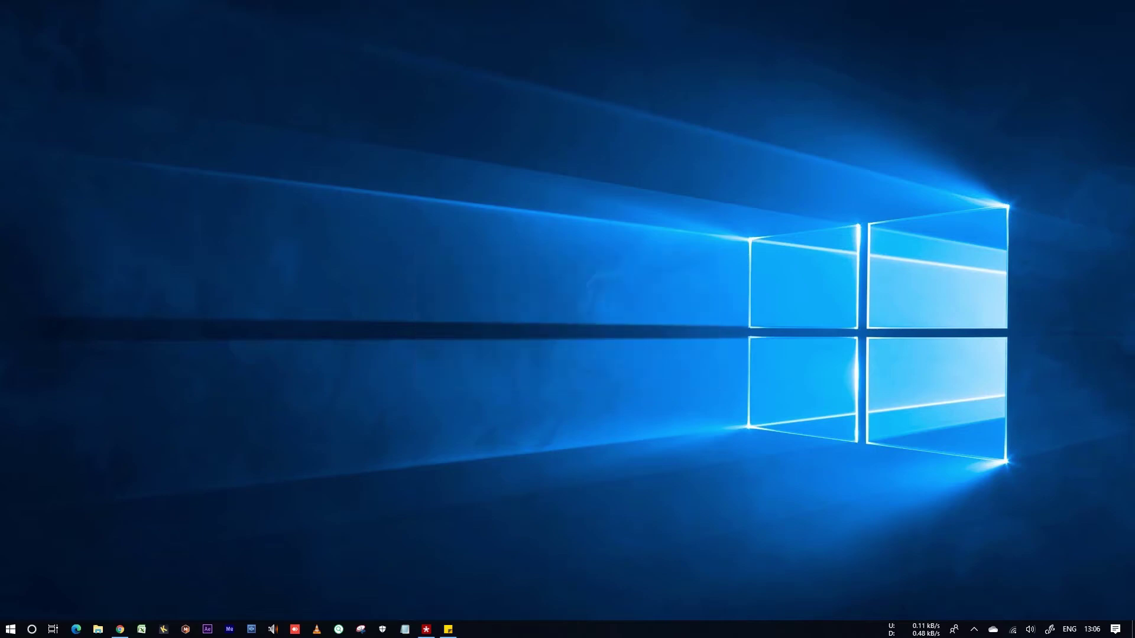
Open the Start menu to begin searching for the Foundry License Utility
{"action": "left_click", "coordinate": [10, 629]}
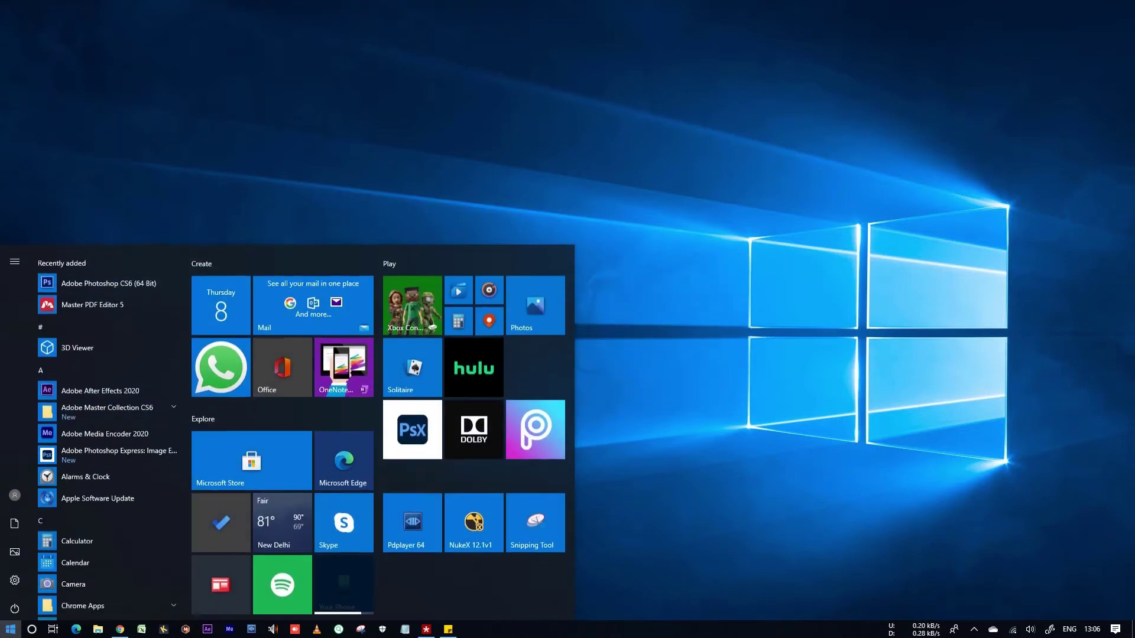
Launch Foundry License Utility as administrator from the 'foun' search, then close it
{"action": "type", "text": "foun"}
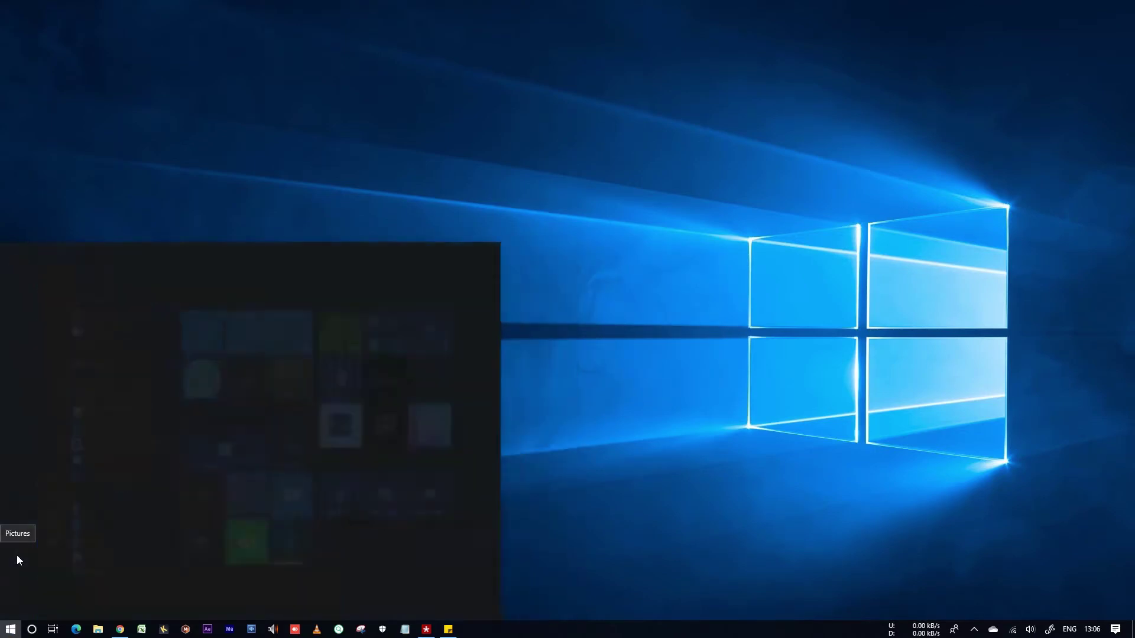
{"action": "right_click", "coordinate": [197, 330]}
{"action": "left_click", "coordinate": [423, 335]}
{"action": "left_click", "coordinate": [422, 335]}
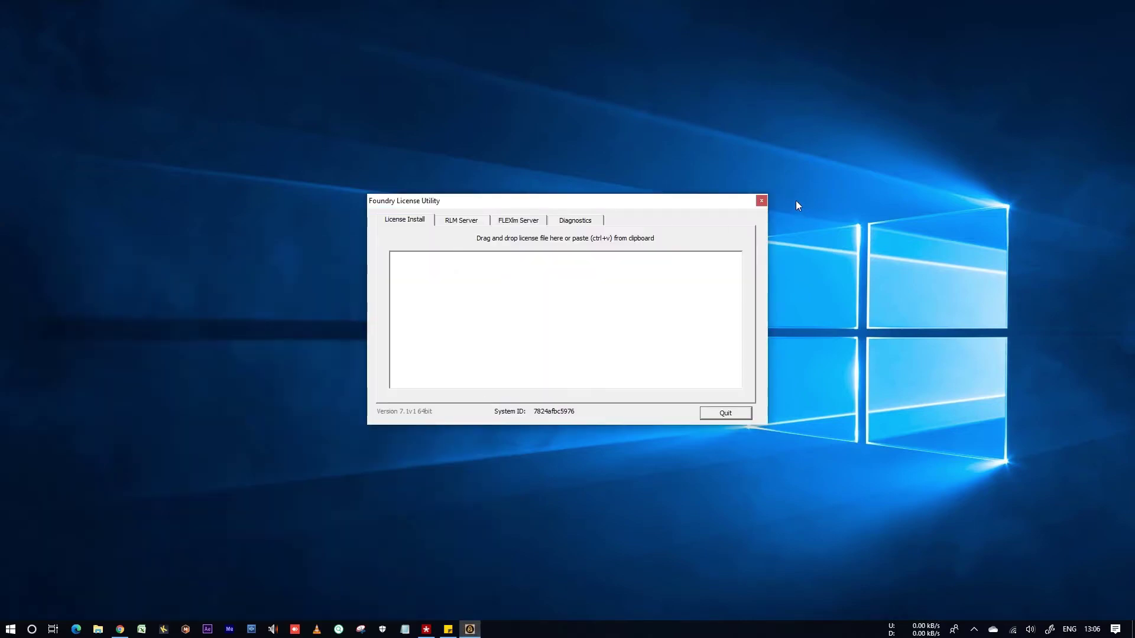
{"action": "left_click", "coordinate": [762, 202]}
Uninstall FLT 7.1v1 through Control Panel's installed programs and dismiss the success message
{"action": "key", "text": "super"}
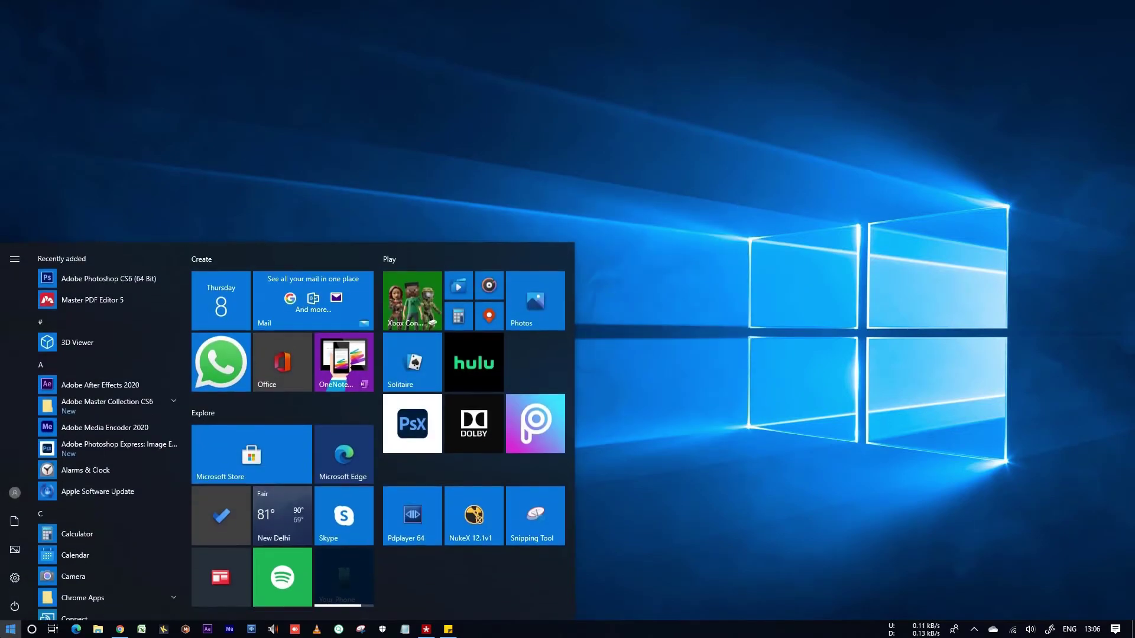
{"action": "type", "text": "control"}
{"action": "left_click", "coordinate": [91, 304]}
{"action": "left_click", "coordinate": [429, 213]}
{"action": "double_click", "coordinate": [402, 214]}
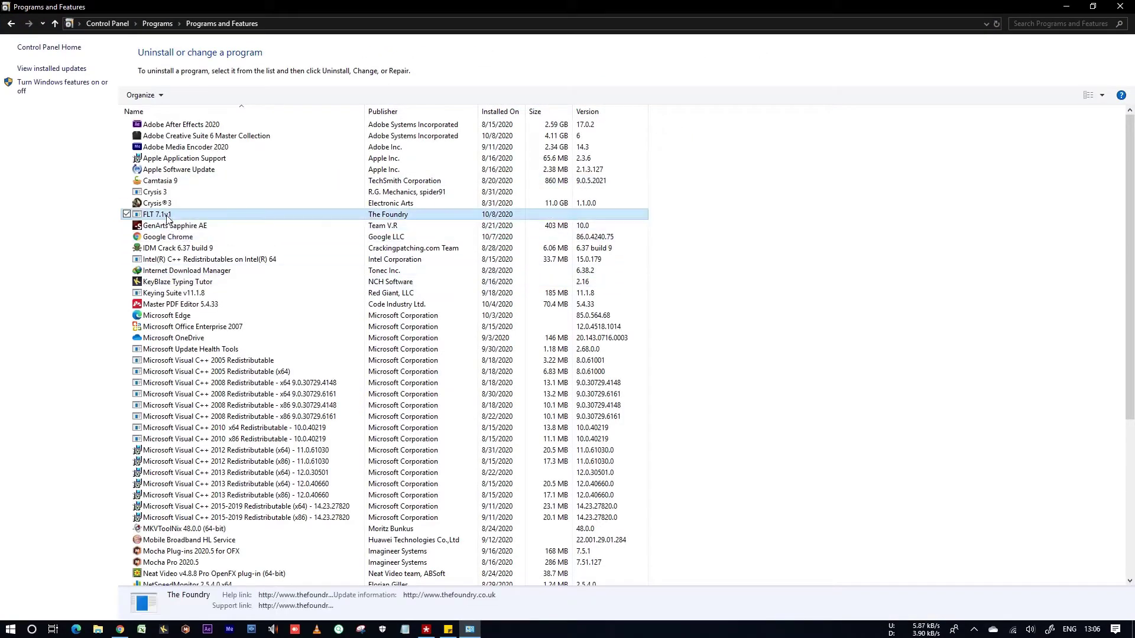
{"action": "left_click", "coordinate": [603, 356]}
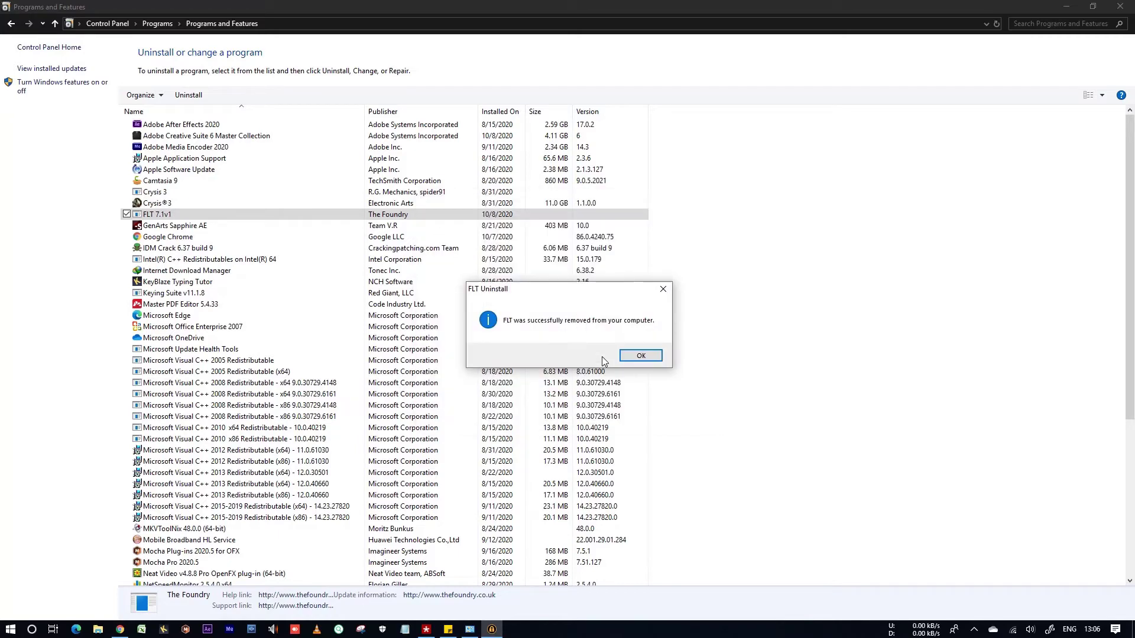
{"action": "key", "text": "Return"}
Run the FLT 7.1v1 installer from H:\THARUN_PC\Nuke\software, which reports FLT already installed
{"action": "left_click", "coordinate": [1120, 7]}
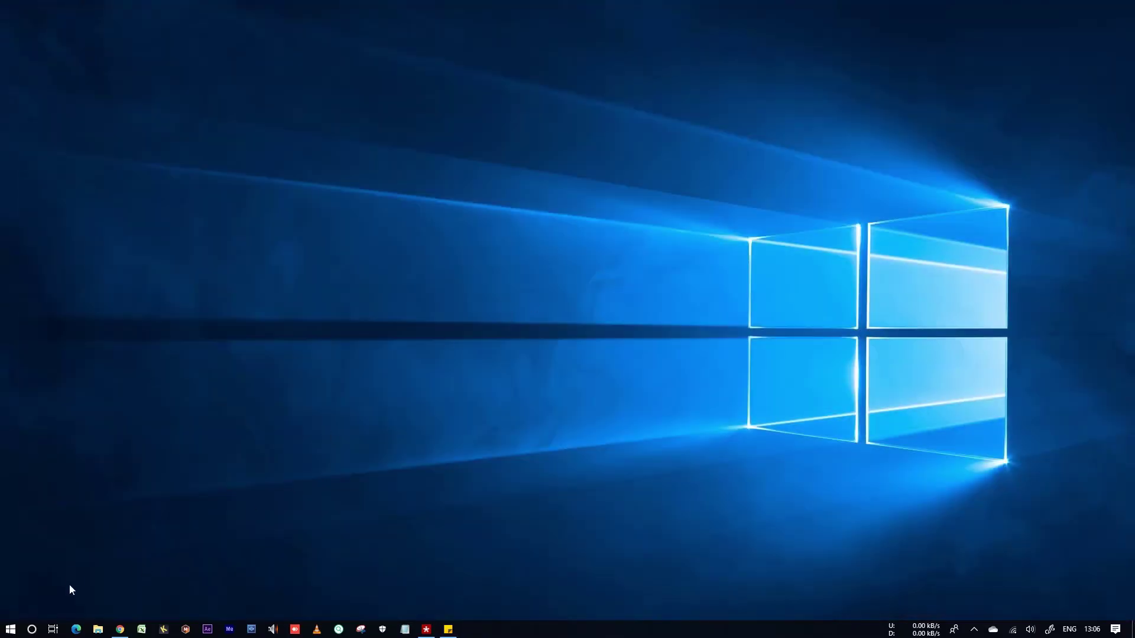
{"action": "left_click", "coordinate": [98, 629]}
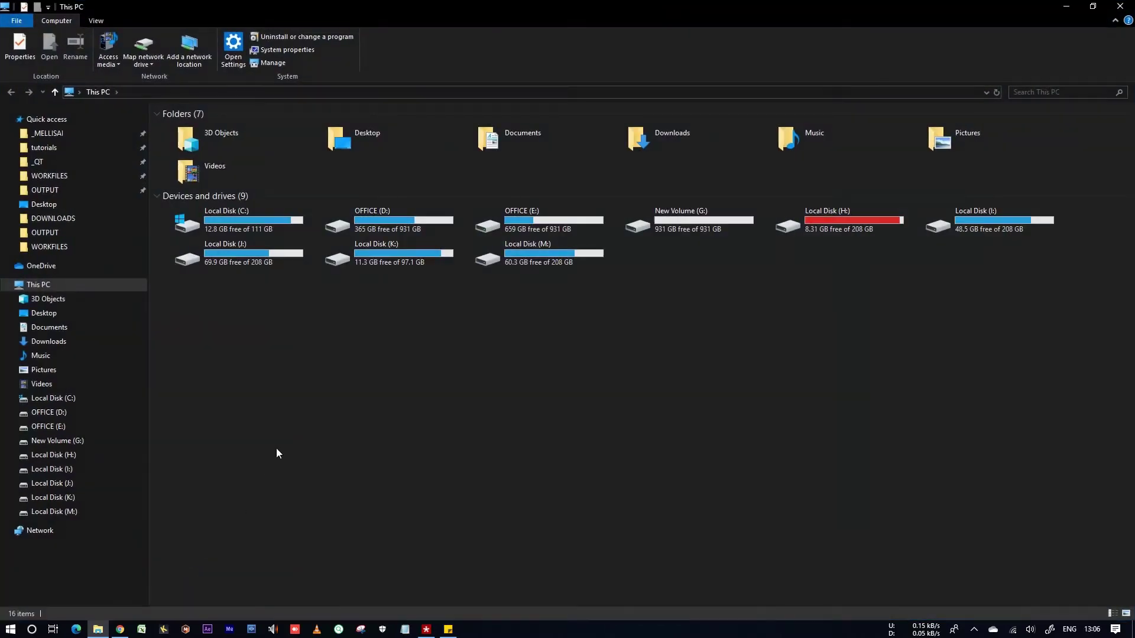
{"action": "double_click", "coordinate": [874, 214]}
{"action": "left_click", "coordinate": [206, 203]}
{"action": "double_click", "coordinate": [205, 203]}
{"action": "double_click", "coordinate": [196, 155]}
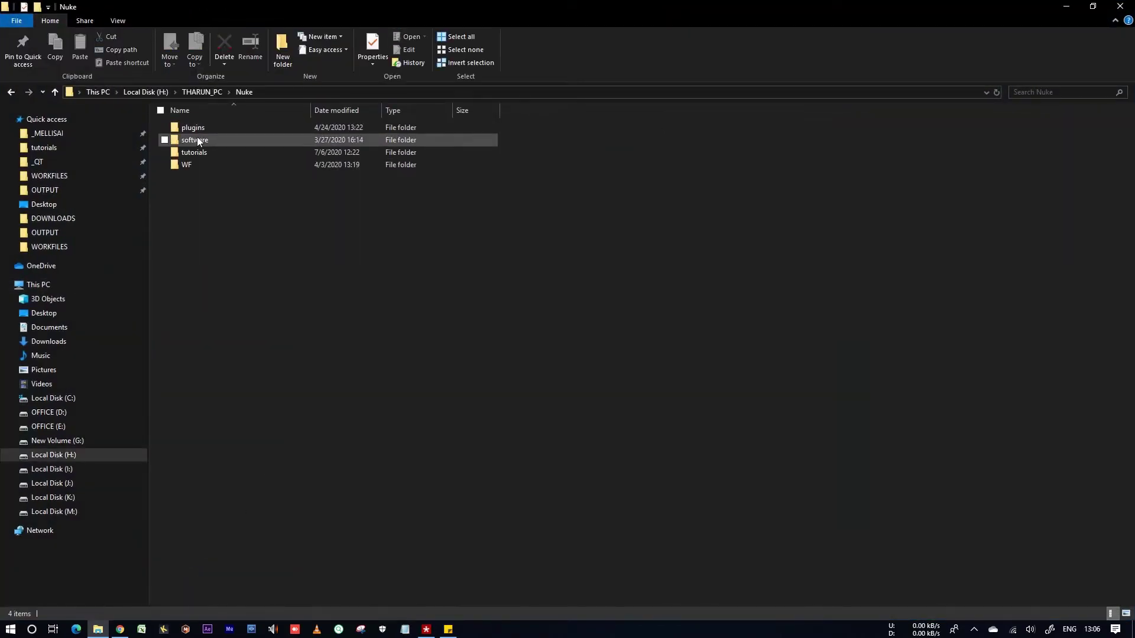
{"action": "double_click", "coordinate": [201, 139]}
{"action": "left_click", "coordinate": [201, 130]}
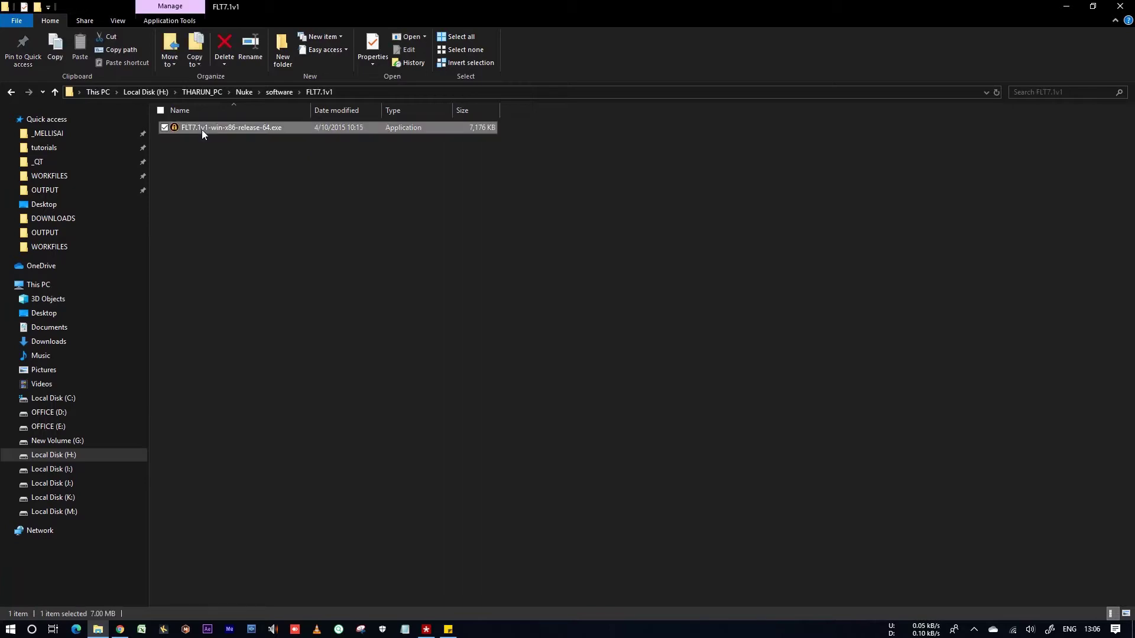
{"action": "double_click", "coordinate": [201, 129]}
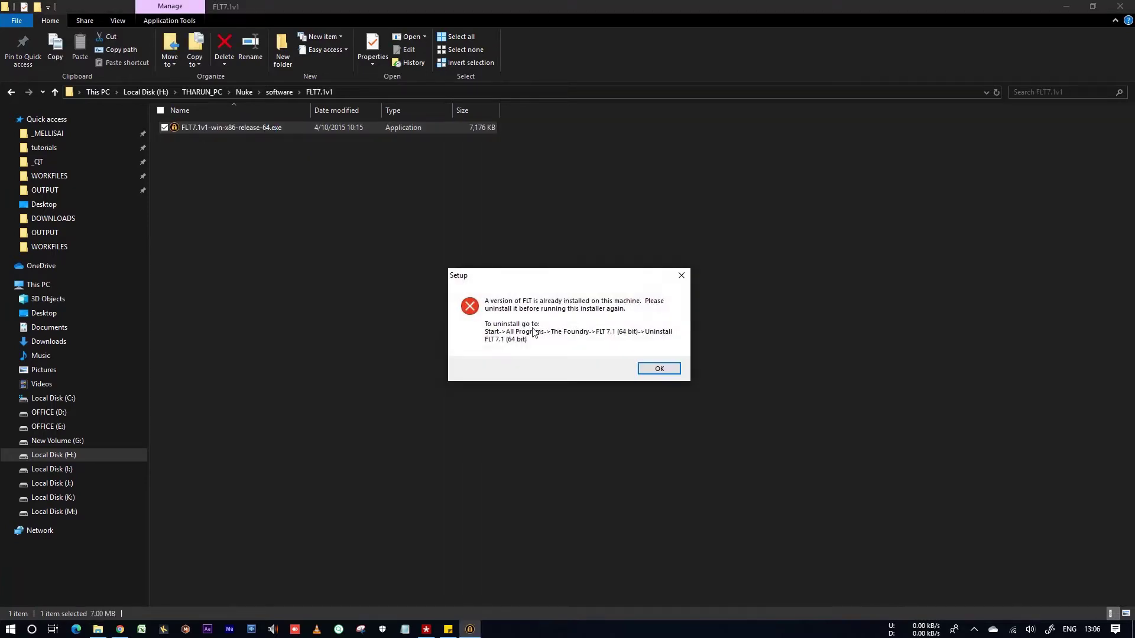
Dismiss the FLT error and open Control Panel's installed programs list via a 'conm' search
{"action": "left_click", "coordinate": [659, 370]}
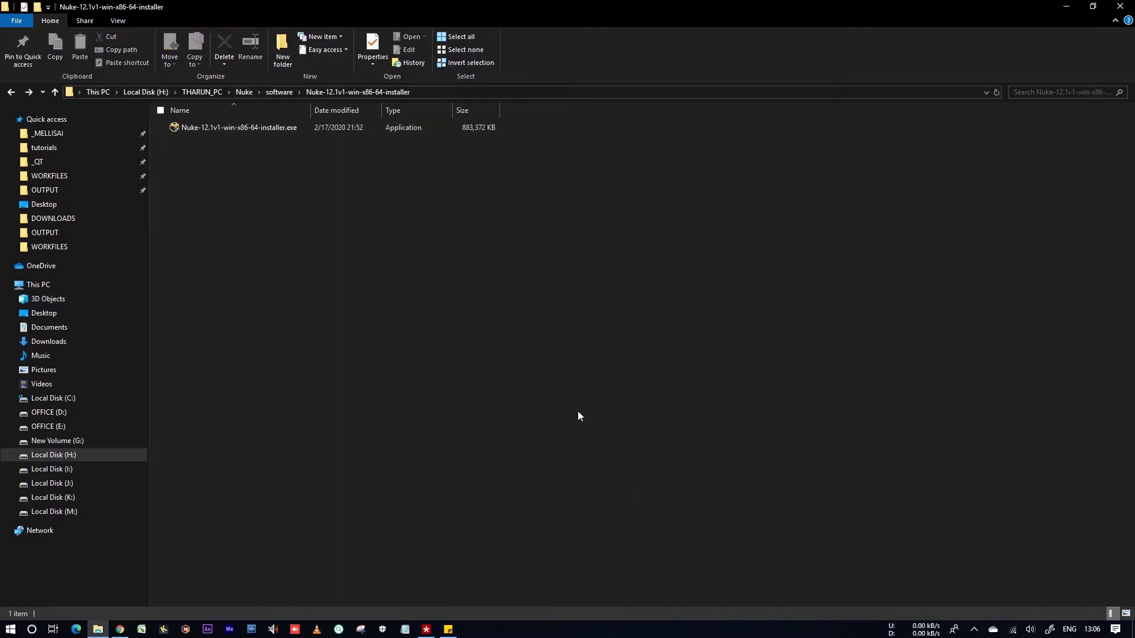
{"action": "left_click", "coordinate": [10, 628]}
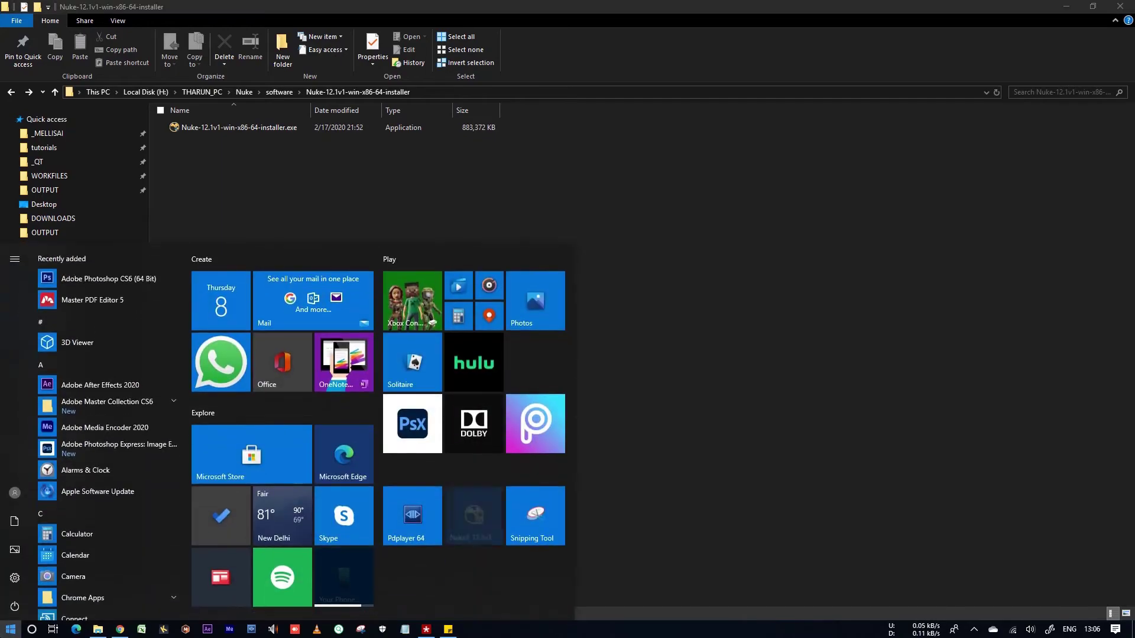
{"action": "type", "text": "conm"}
{"action": "key", "text": "Return"}
{"action": "left_click", "coordinate": [421, 215]}
Uninstall Nuke 12.1v1 and close the uninstaller once it finishes
{"action": "left_click", "coordinate": [213, 315]}
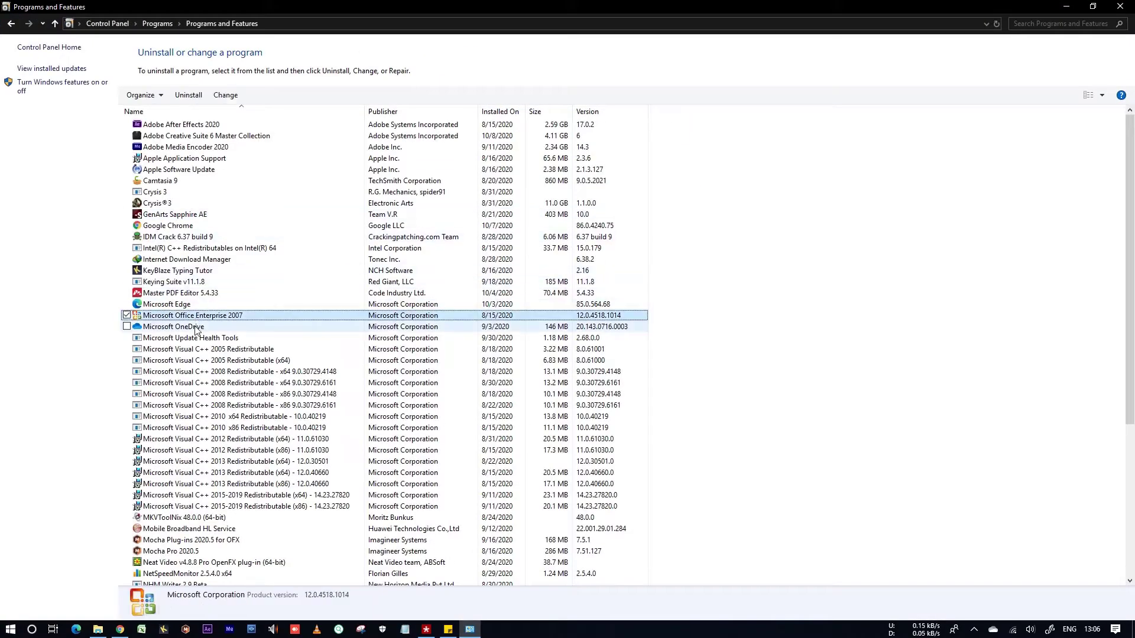
{"action": "scroll", "coordinate": [196, 331], "scroll_direction": "down", "scroll_amount": 7}
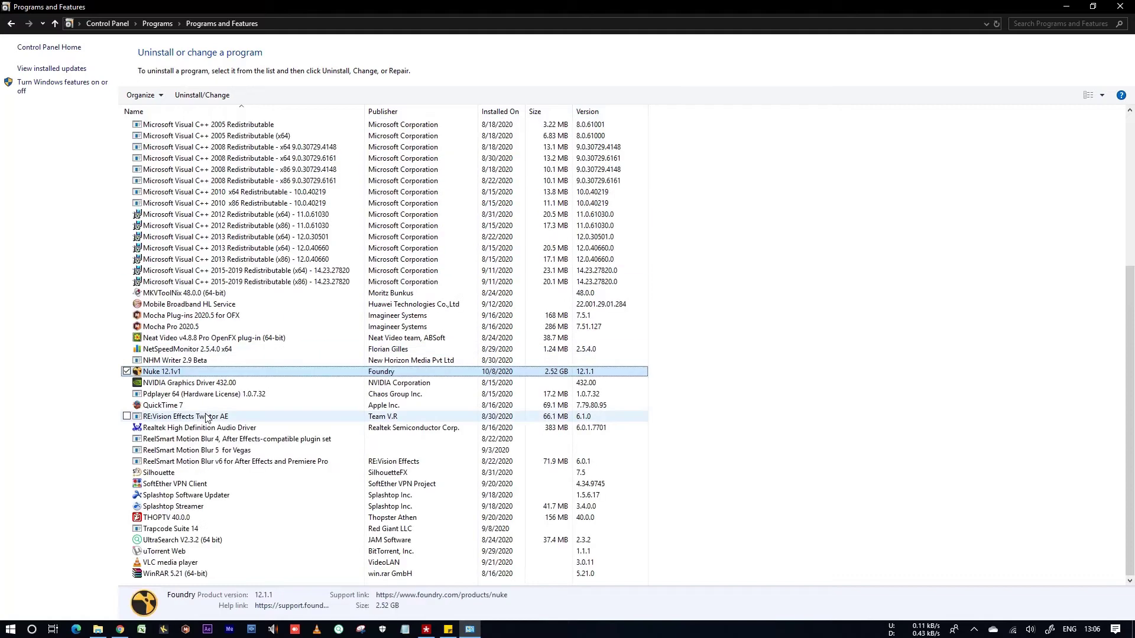
{"action": "left_click", "coordinate": [175, 373]}
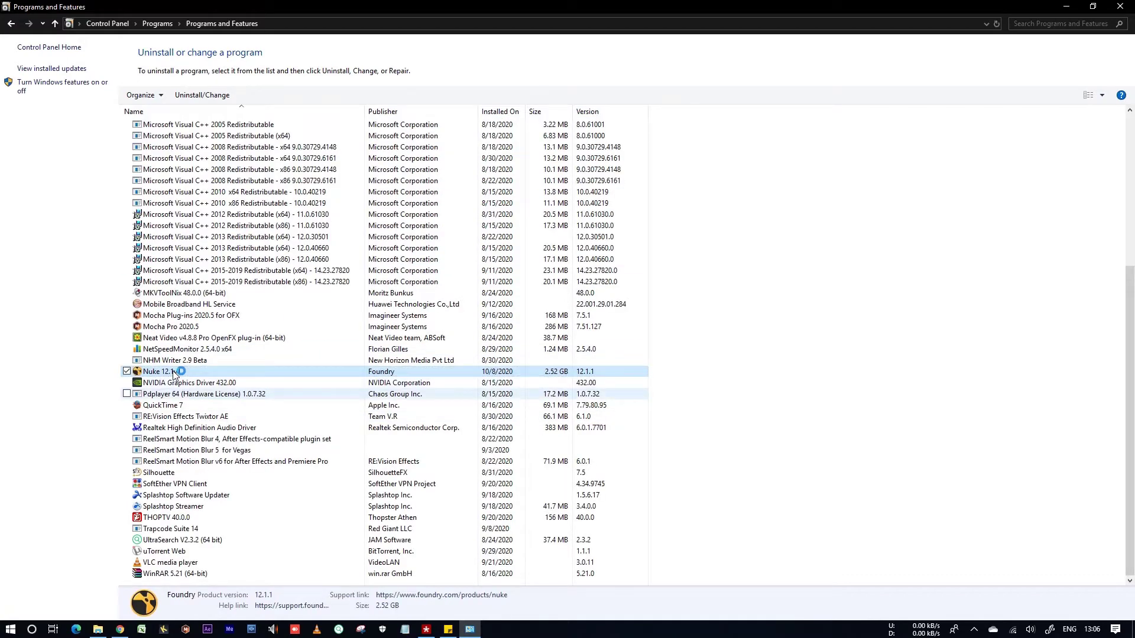
{"action": "left_click", "coordinate": [636, 411]}
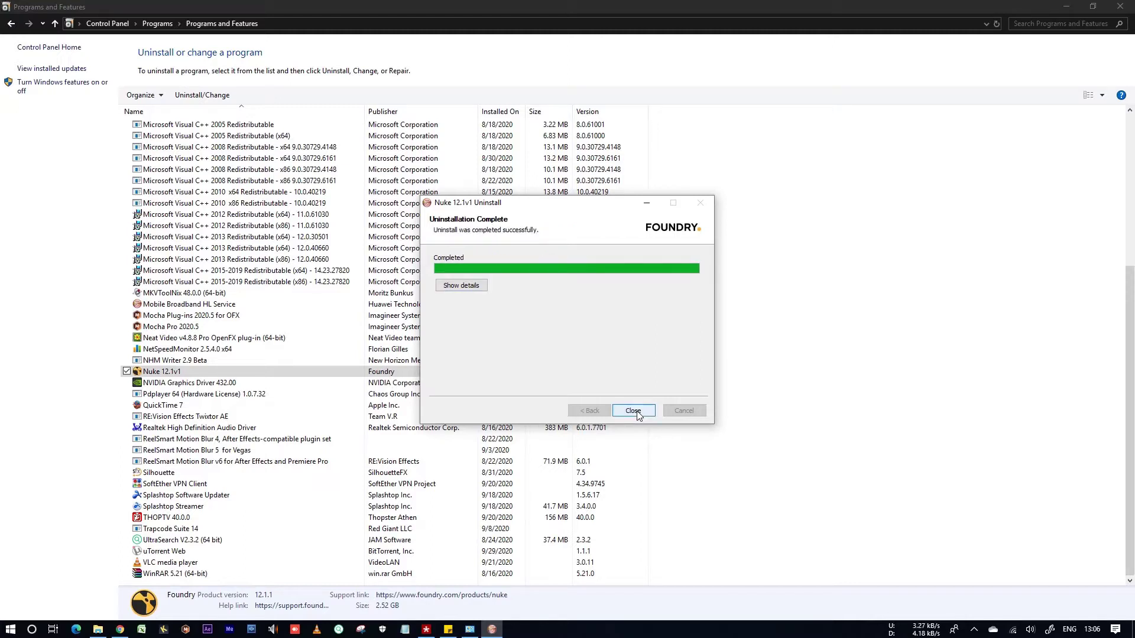
{"action": "left_click", "coordinate": [632, 411]}
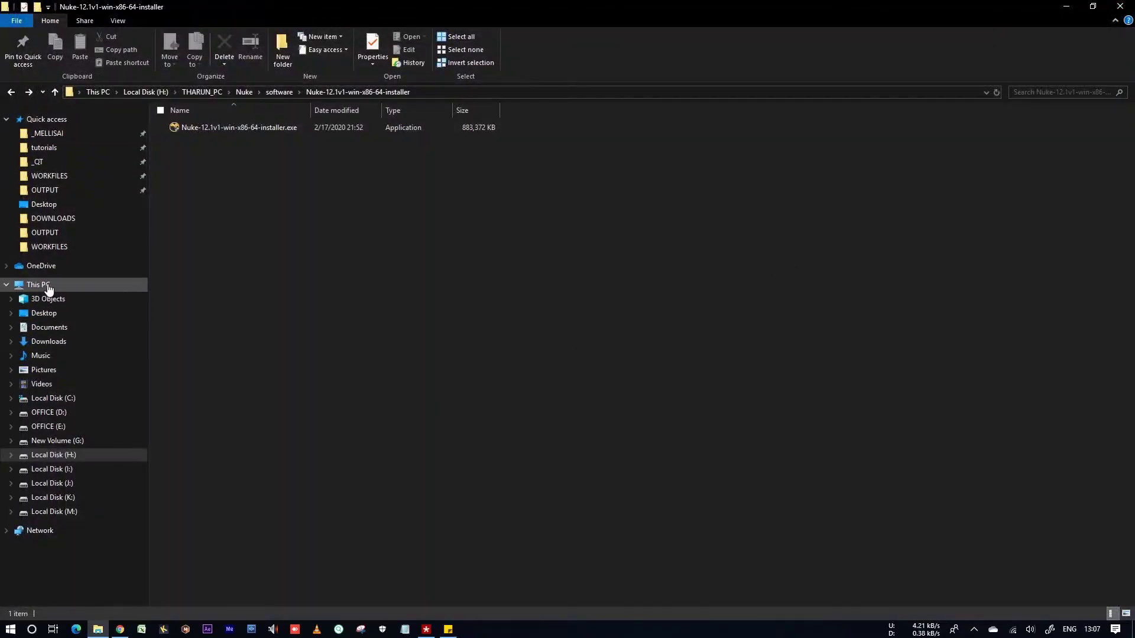
Permanently delete the Nuke12.1v1 folder from C:\Program Files
{"action": "left_click", "coordinate": [39, 284]}
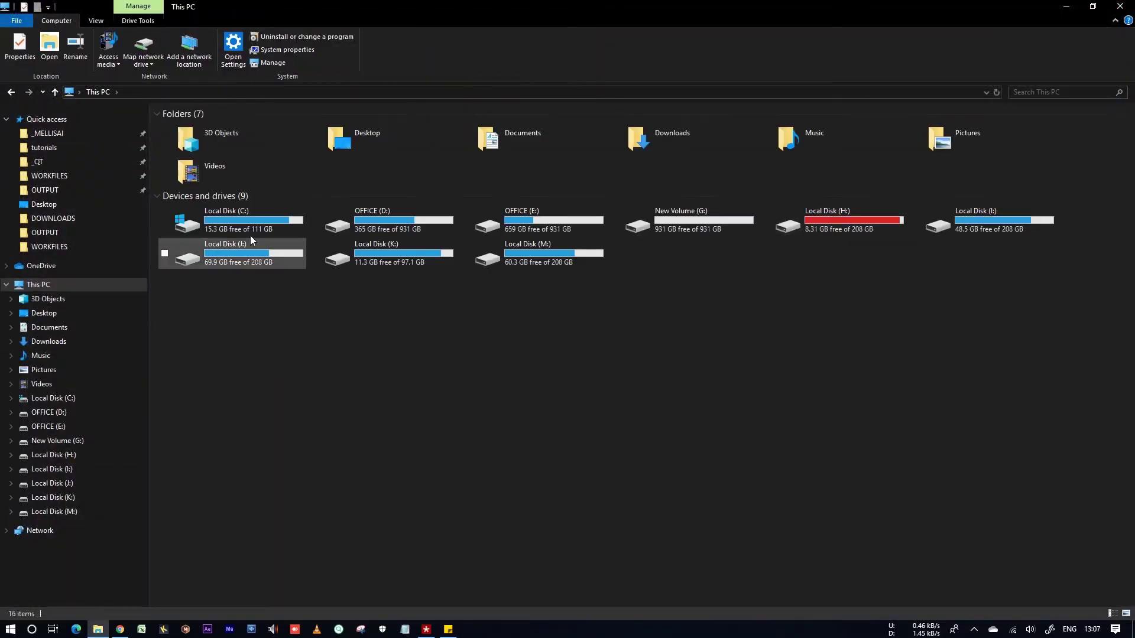
{"action": "double_click", "coordinate": [248, 230]}
{"action": "double_click", "coordinate": [213, 154]}
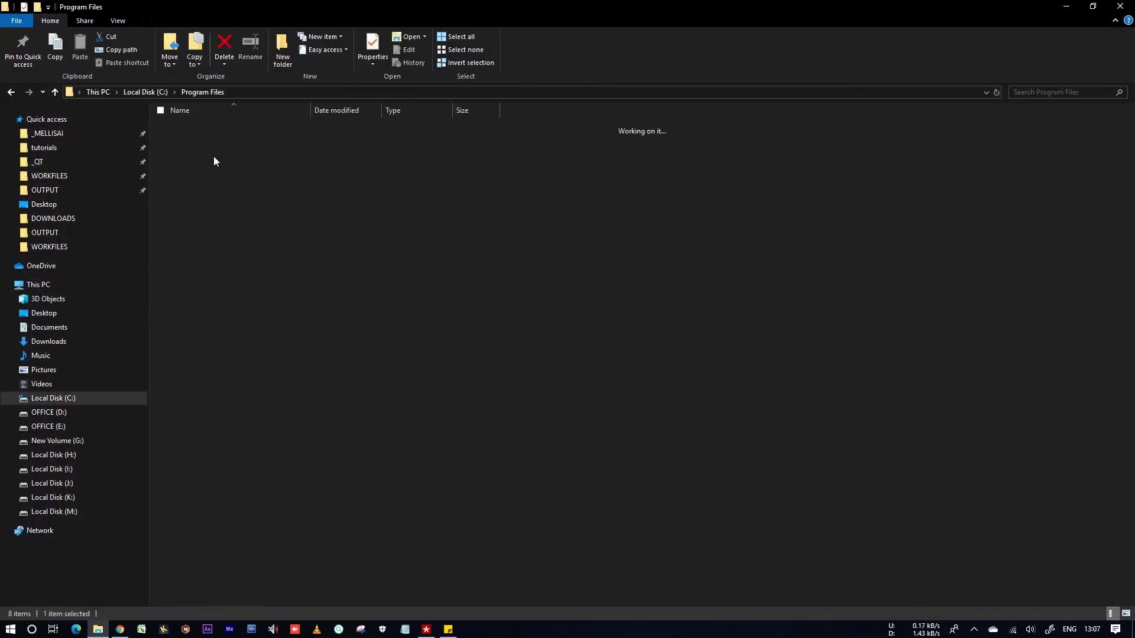
{"action": "left_click", "coordinate": [215, 190]}
{"action": "left_click", "coordinate": [207, 314]}
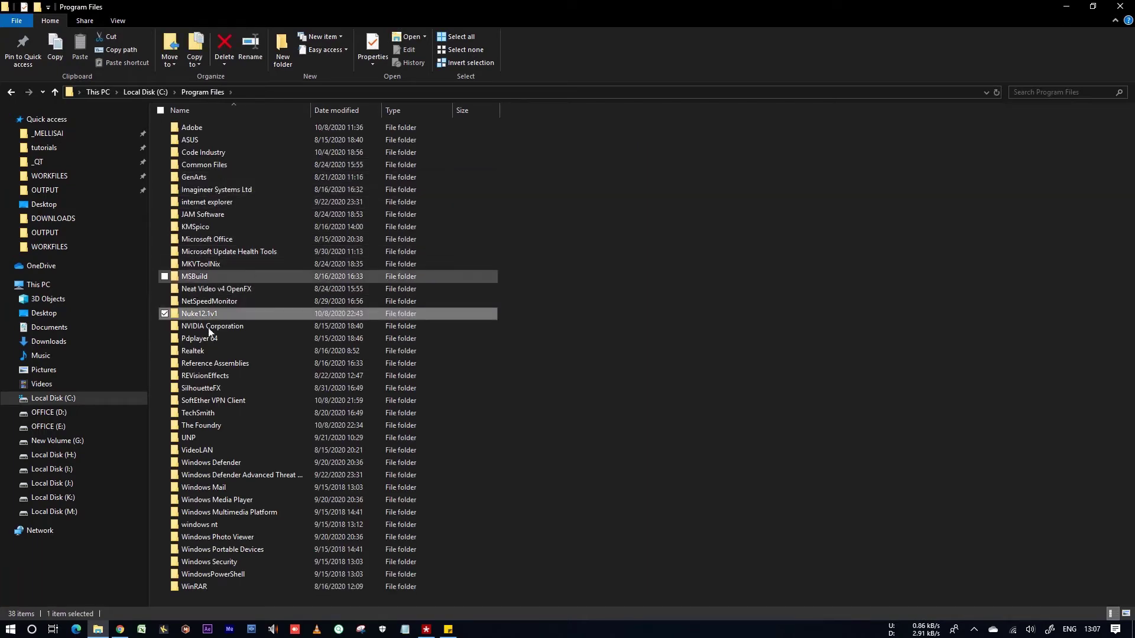
{"action": "key", "text": "Delete"}
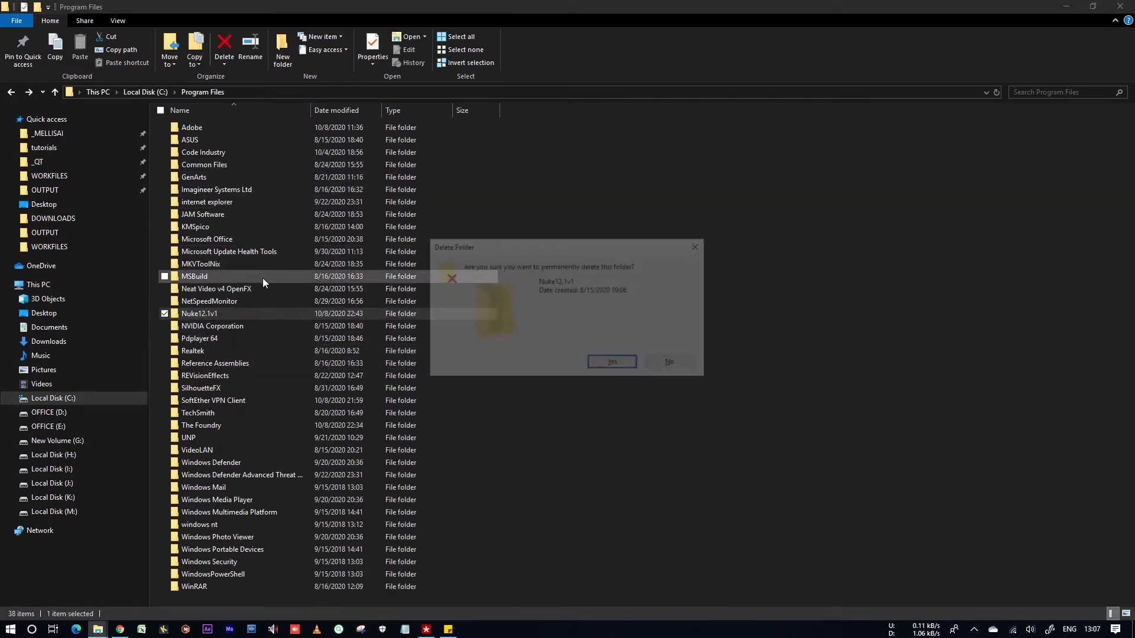
{"action": "key", "text": "Return"}
{"action": "key", "text": "Return"}
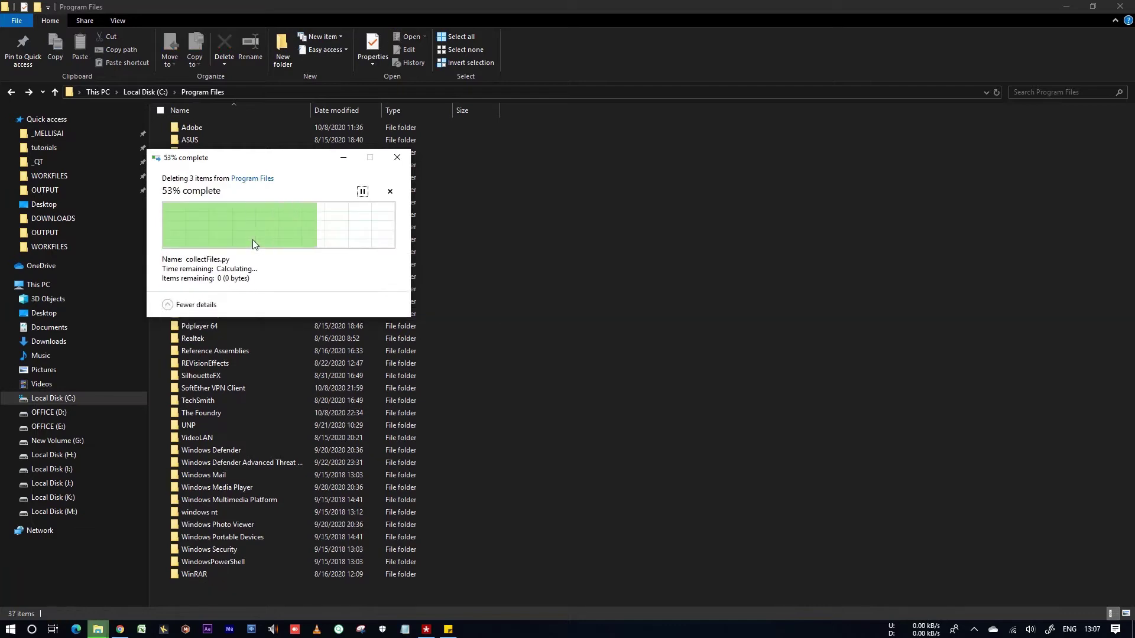
Permanently delete The Foundry folder from C:\Program Files, confirming each prompt
{"action": "left_click", "coordinate": [253, 412]}
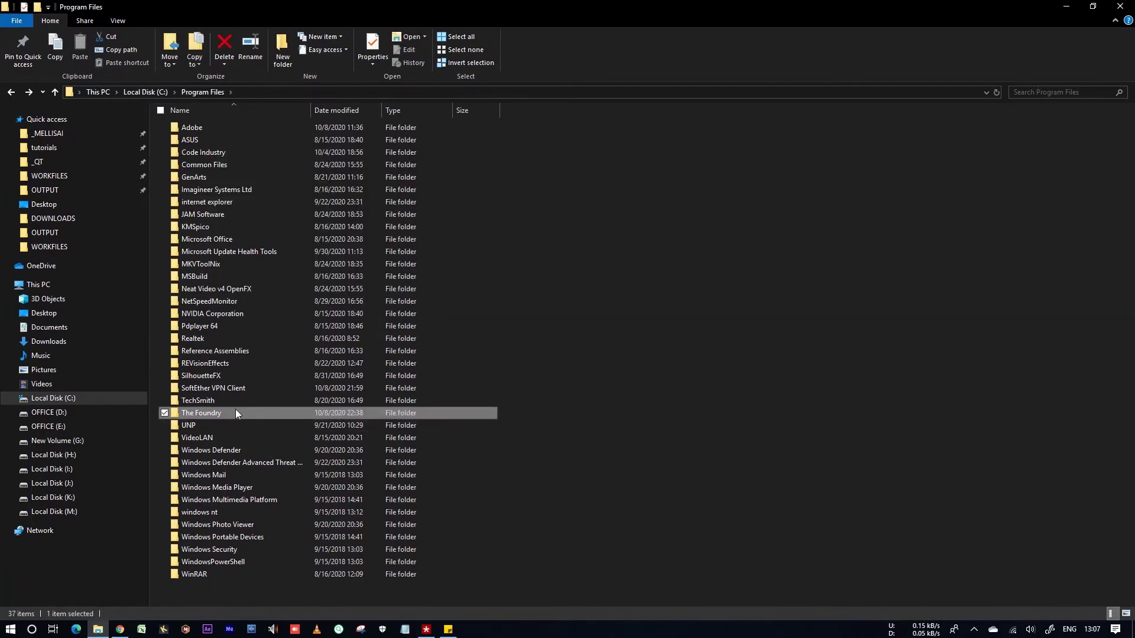
{"action": "key", "text": "Delete"}
{"action": "key", "text": "Return"}
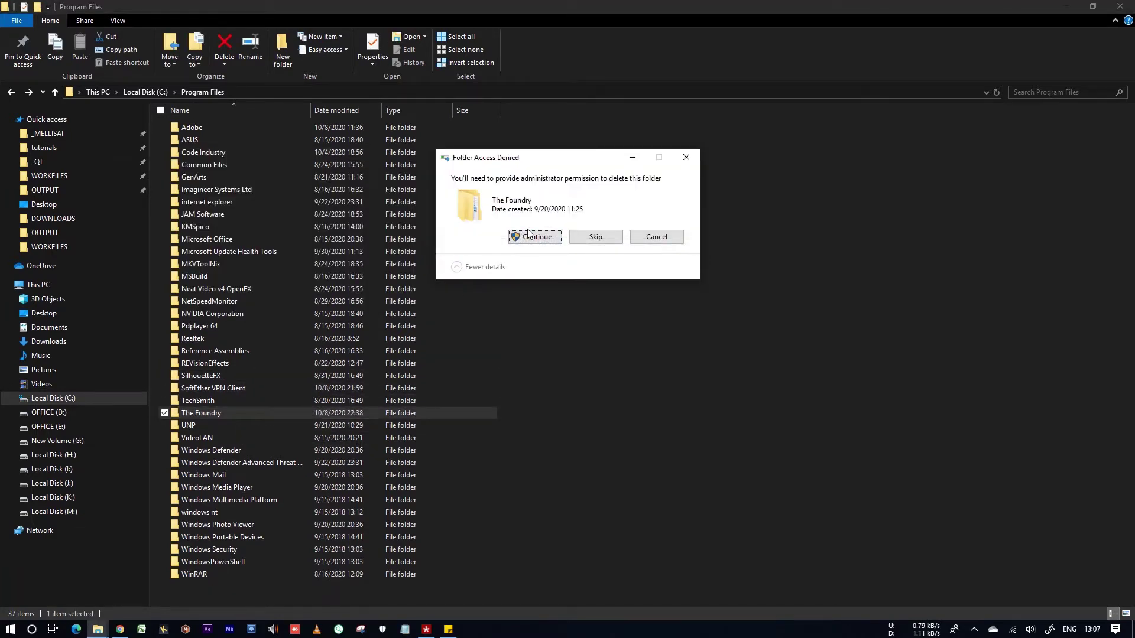
{"action": "key", "text": "Return"}
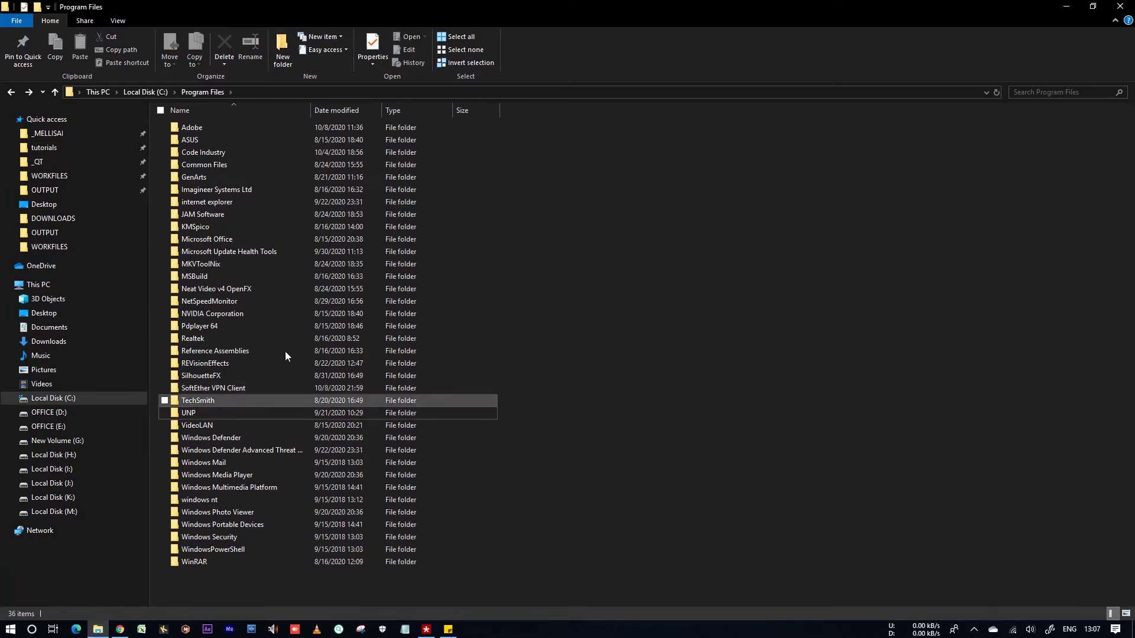
Browse Program Files (x86) past NHM Writer, Splashtop and The KMPlayer, then return to C:
{"action": "key", "text": "BackSpace"}
{"action": "double_click", "coordinate": [221, 167]}
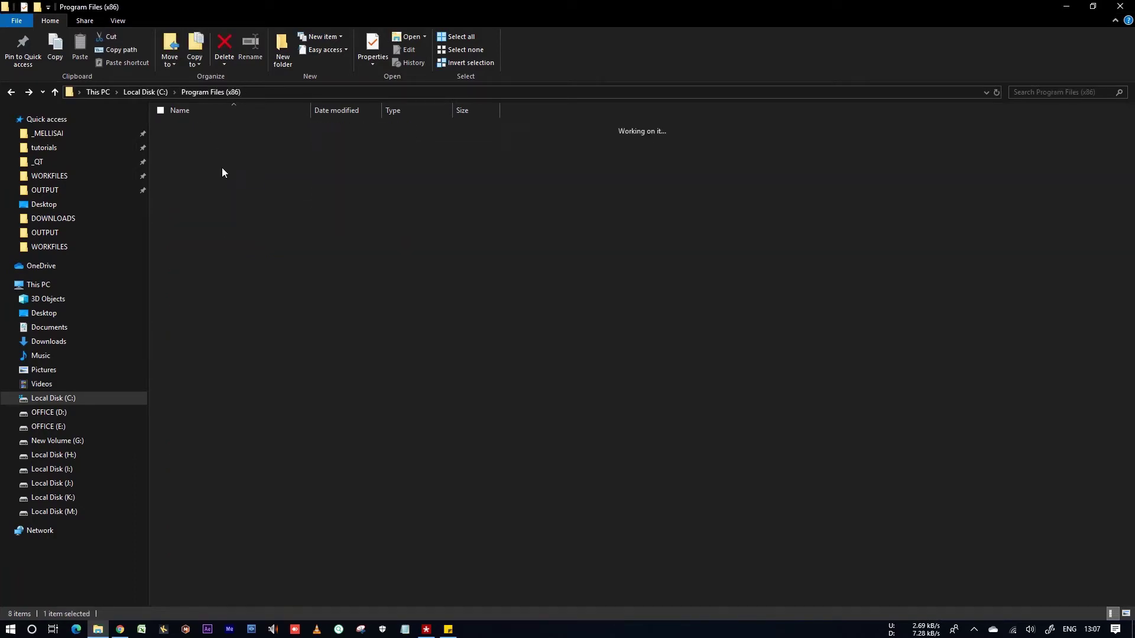
{"action": "left_click", "coordinate": [213, 325]}
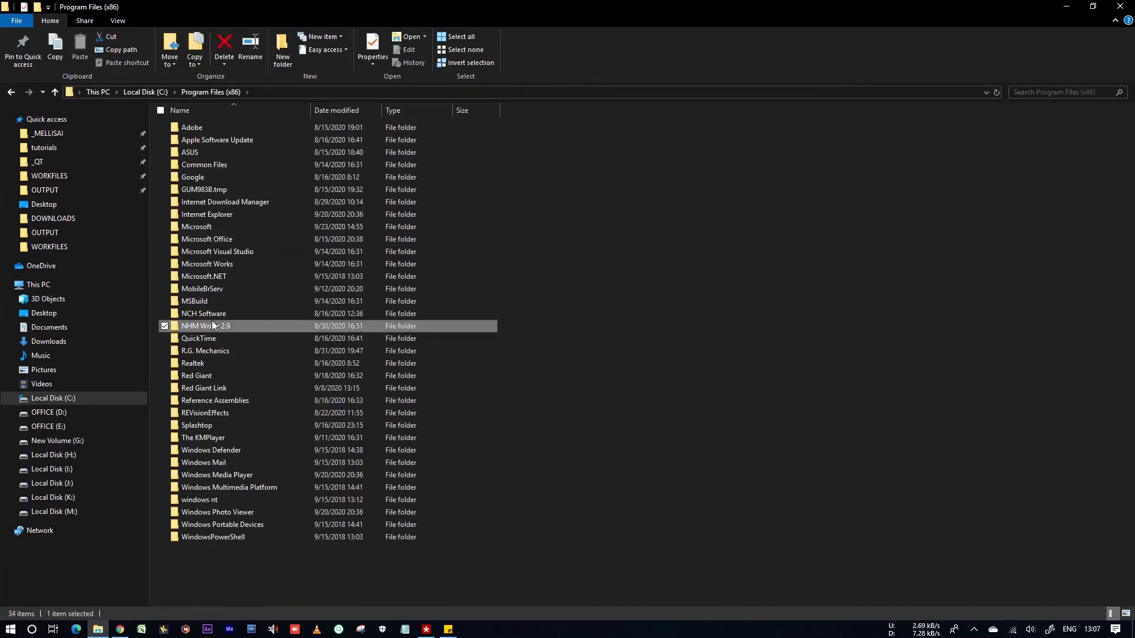
{"action": "left_click", "coordinate": [225, 423]}
{"action": "key", "text": "Down"}
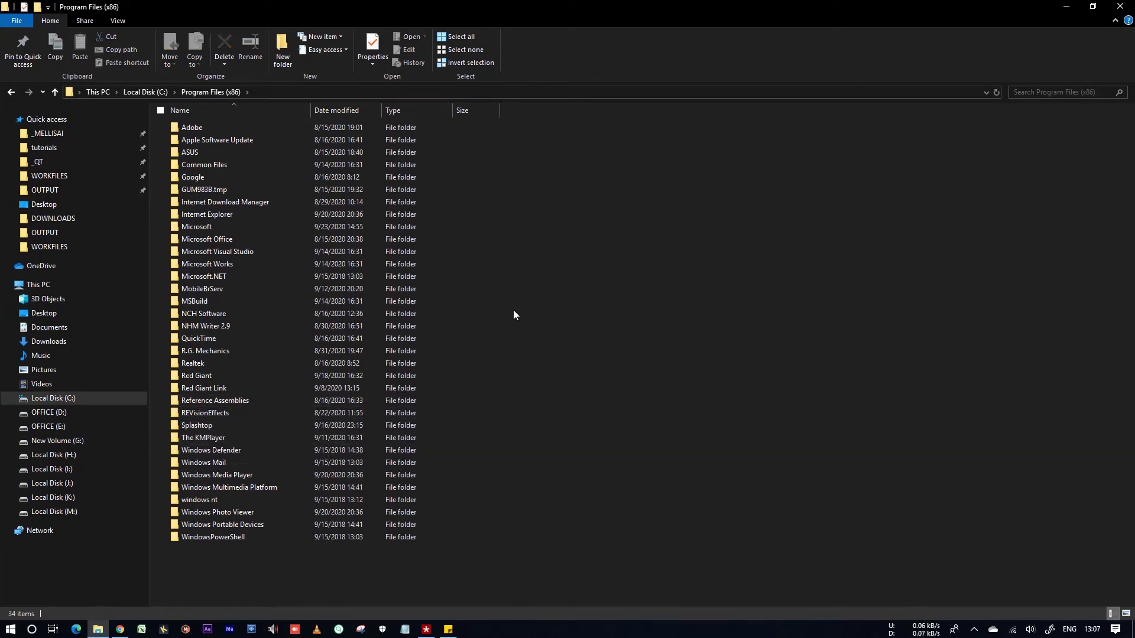
{"action": "key", "text": "BackSpace"}
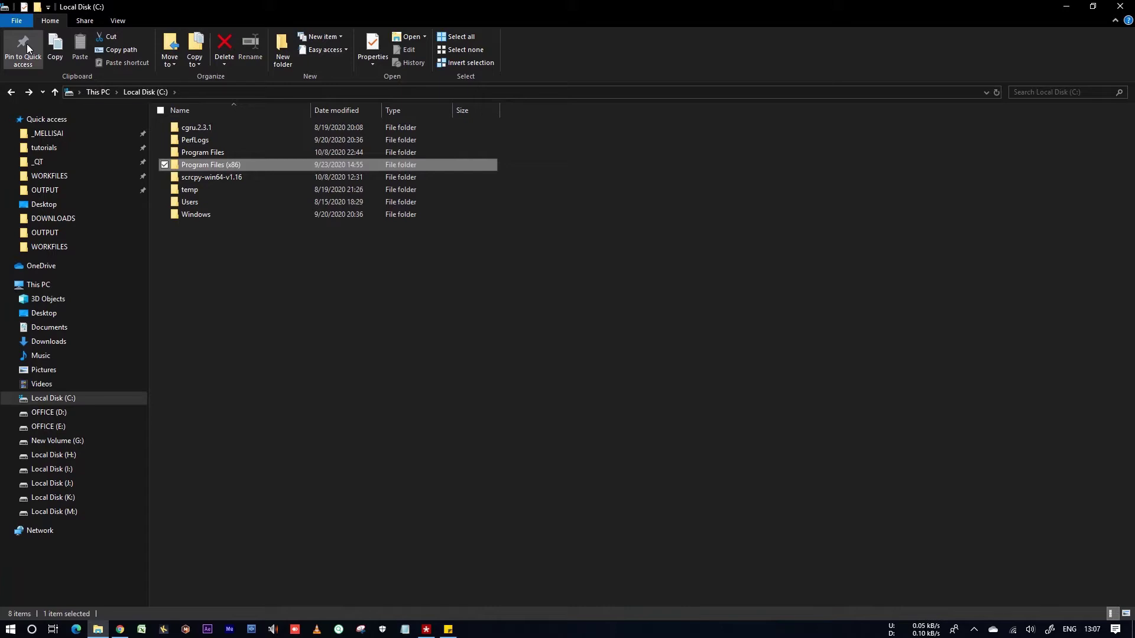
Turn on showing hidden files, folders and drives in Folder Options
{"action": "left_click", "coordinate": [17, 21]}
{"action": "left_click", "coordinate": [40, 94]}
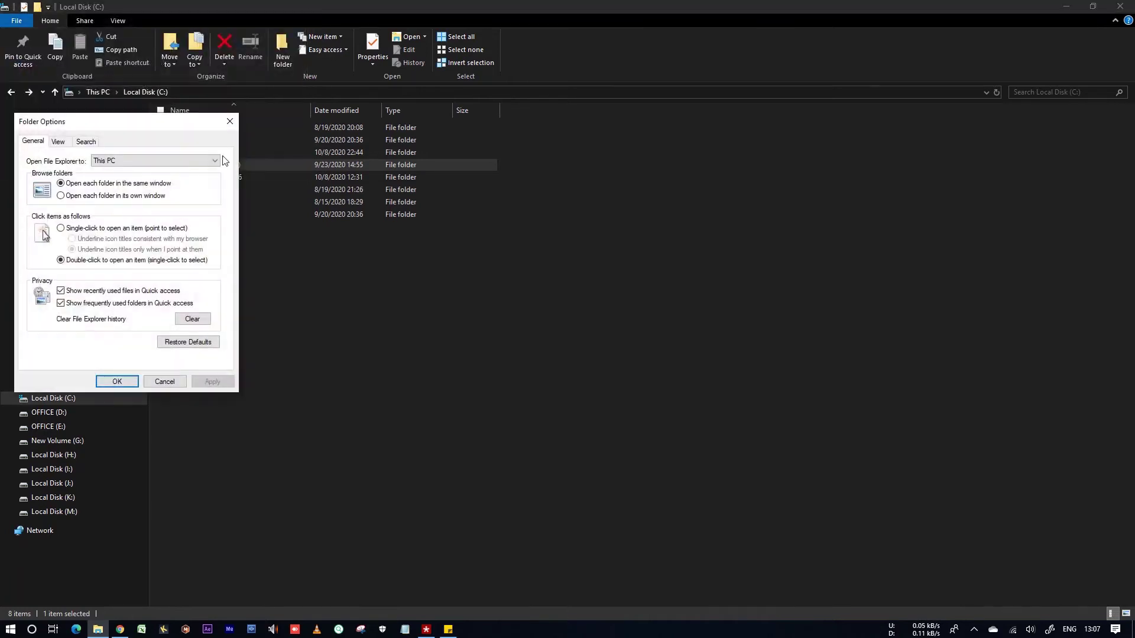
{"action": "left_click", "coordinate": [58, 141]}
{"action": "left_click", "coordinate": [79, 306]}
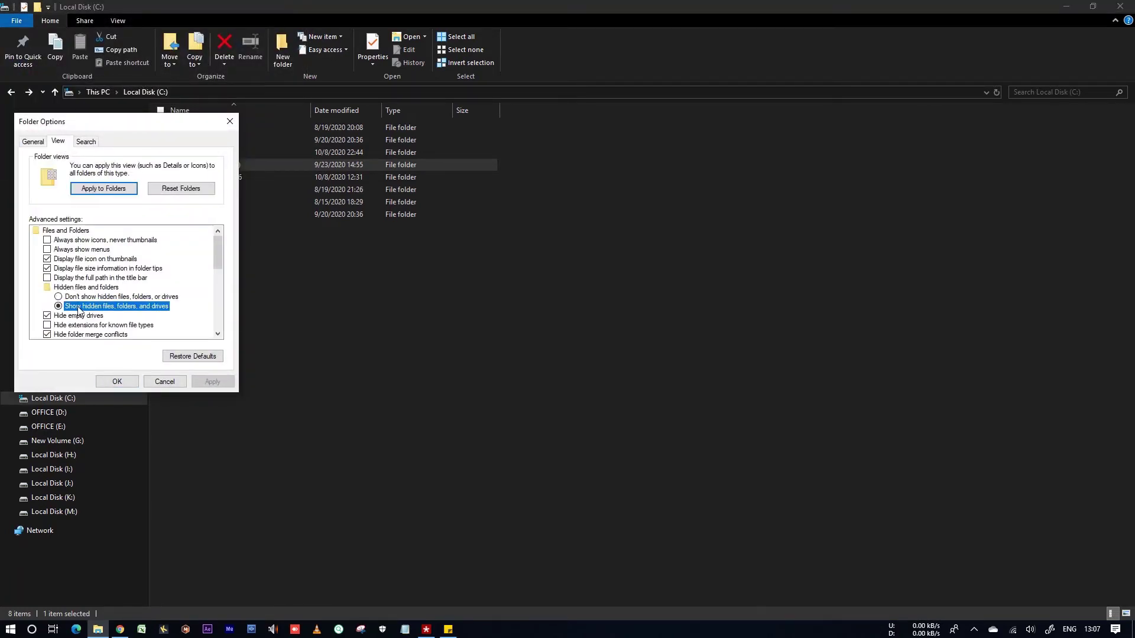
{"action": "left_click", "coordinate": [117, 381]}
Permanently delete The Foundry folder from C:\ProgramData with administrator permission, then go up to This PC
{"action": "double_click", "coordinate": [225, 200]}
{"action": "left_click", "coordinate": [214, 189]}
{"action": "type", "text": "the"}
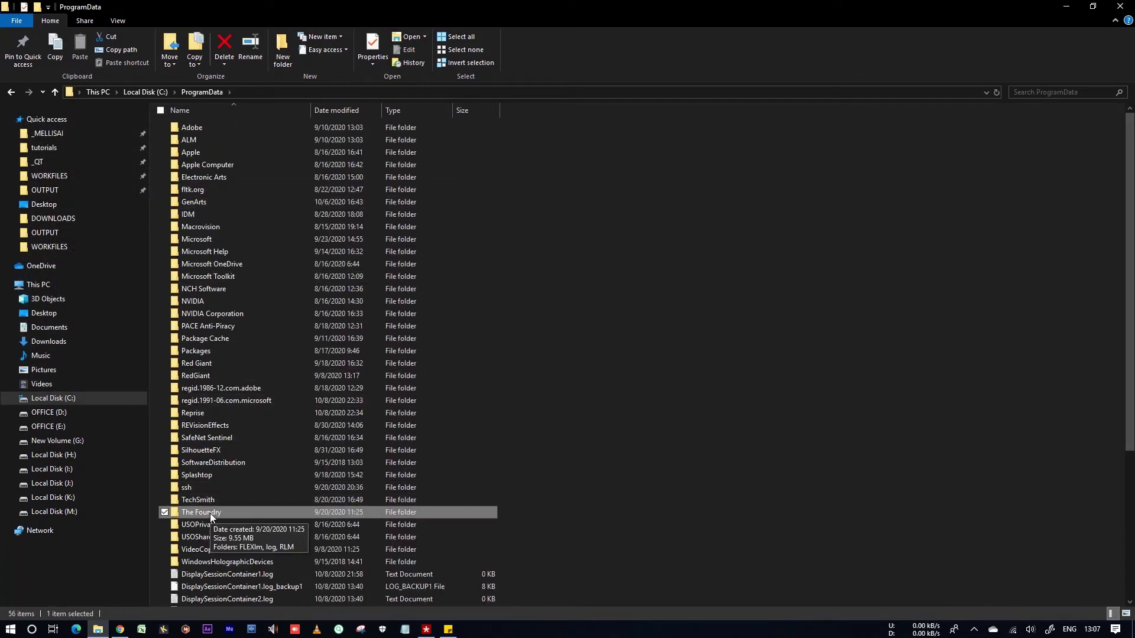
{"action": "key", "text": "shift+Delete"}
{"action": "key", "text": "Return"}
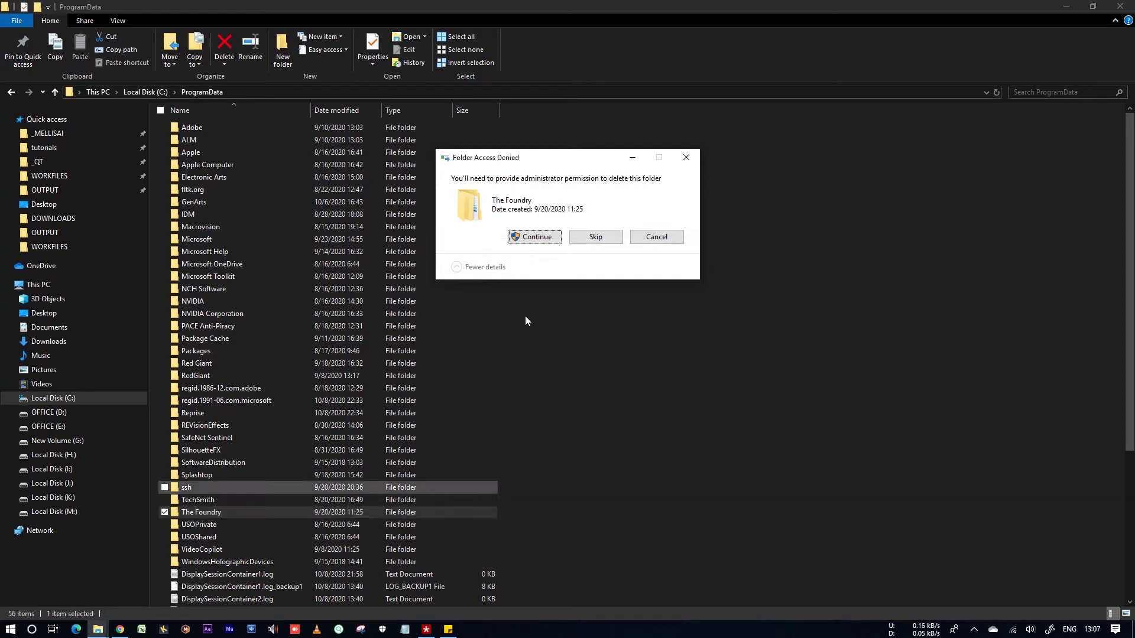
{"action": "left_click", "coordinate": [534, 237]}
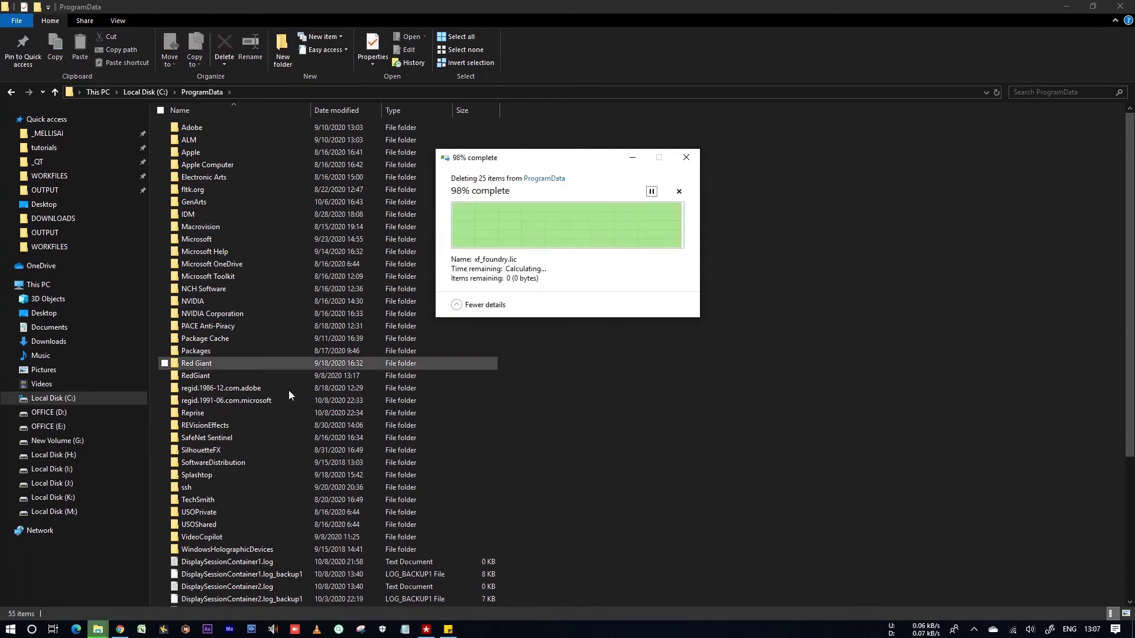
{"action": "left_click", "coordinate": [238, 338]}
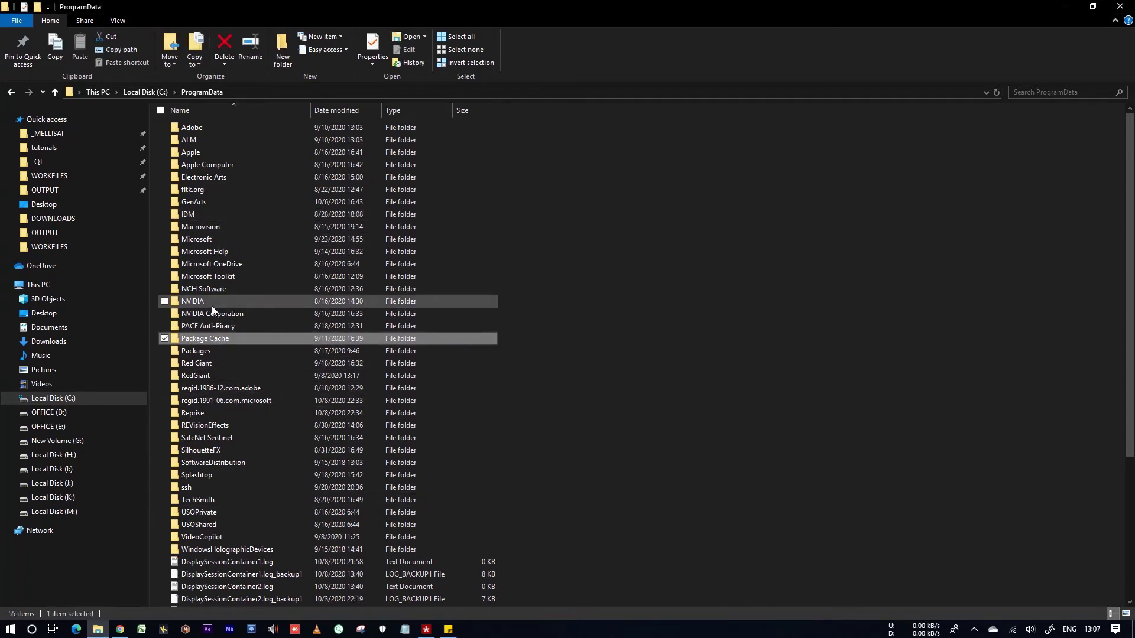
{"action": "key", "text": "alt+Up"}
{"action": "key", "text": "alt+Up"}
Run the installer from H:\THARUN_PC\Nuke\software\FLT7.1v1 and dismiss the 'already installed' error
{"action": "left_click", "coordinate": [825, 220]}
{"action": "double_click", "coordinate": [826, 223]}
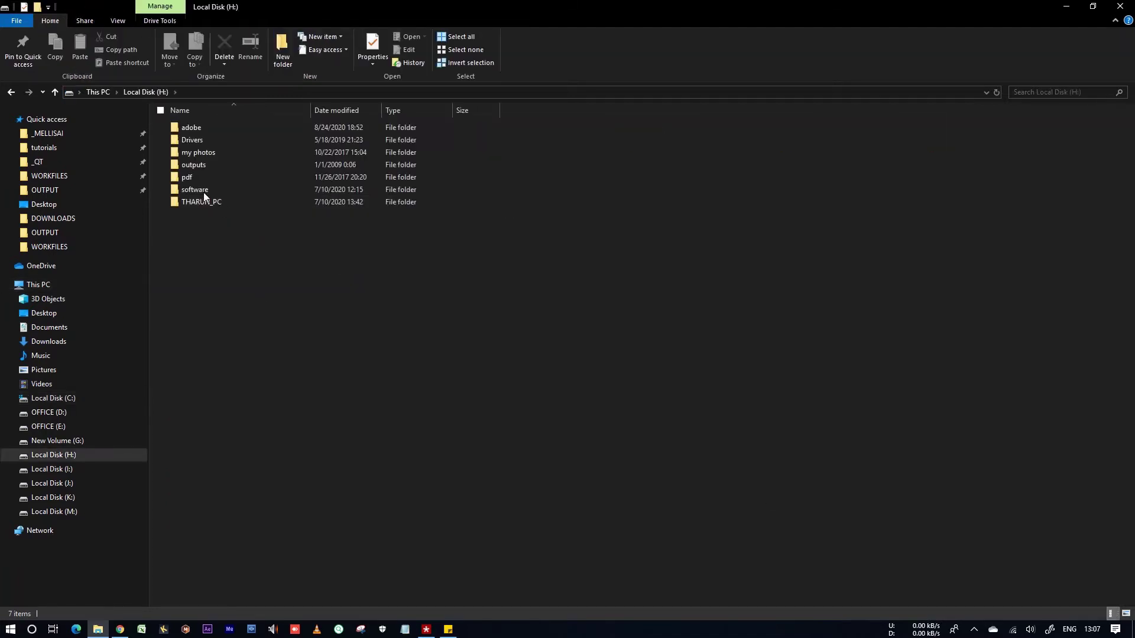
{"action": "double_click", "coordinate": [199, 202]}
{"action": "double_click", "coordinate": [225, 139]}
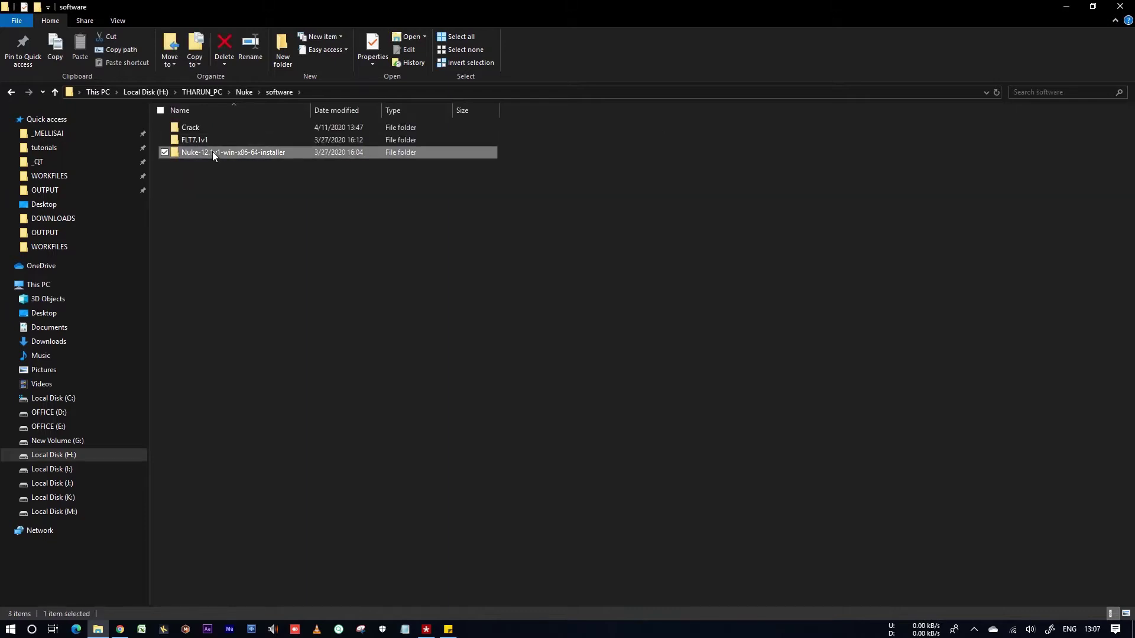
{"action": "double_click", "coordinate": [208, 144]}
{"action": "double_click", "coordinate": [253, 129]}
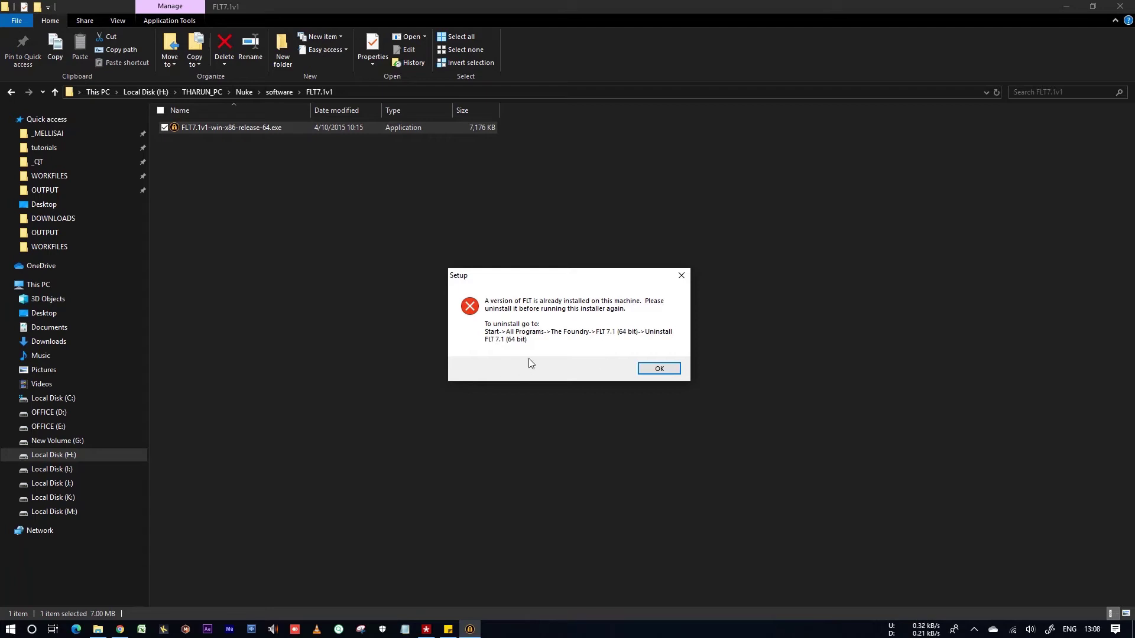
{"action": "left_click", "coordinate": [655, 368]}
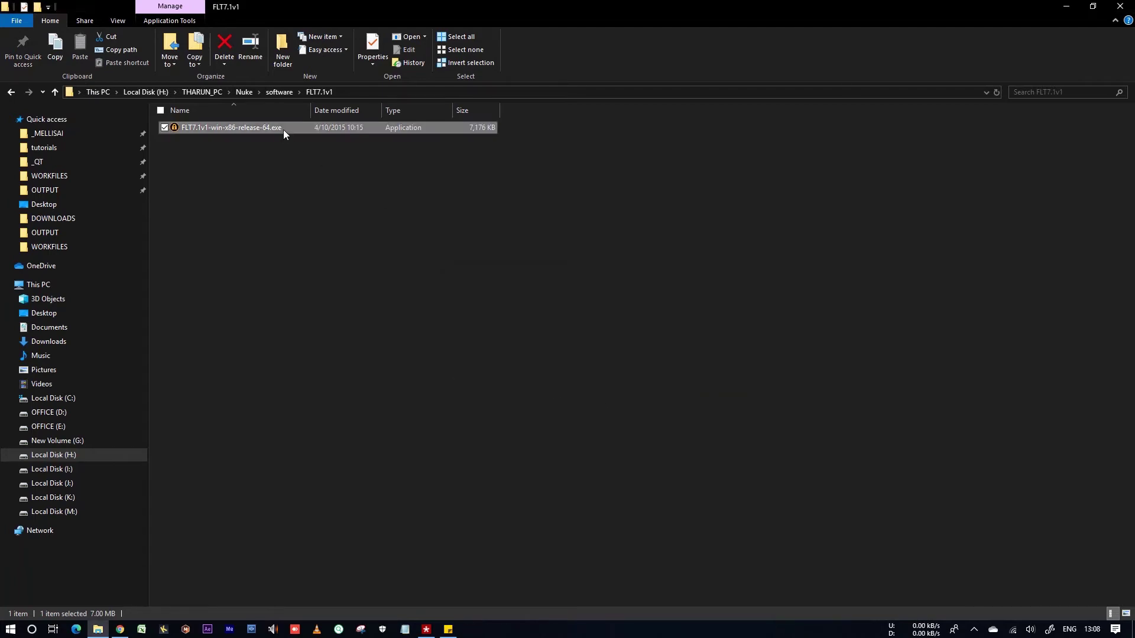
Rerun the FLT installer, including as administrator, dismissing each error, then show the desktop
{"action": "double_click", "coordinate": [283, 129]}
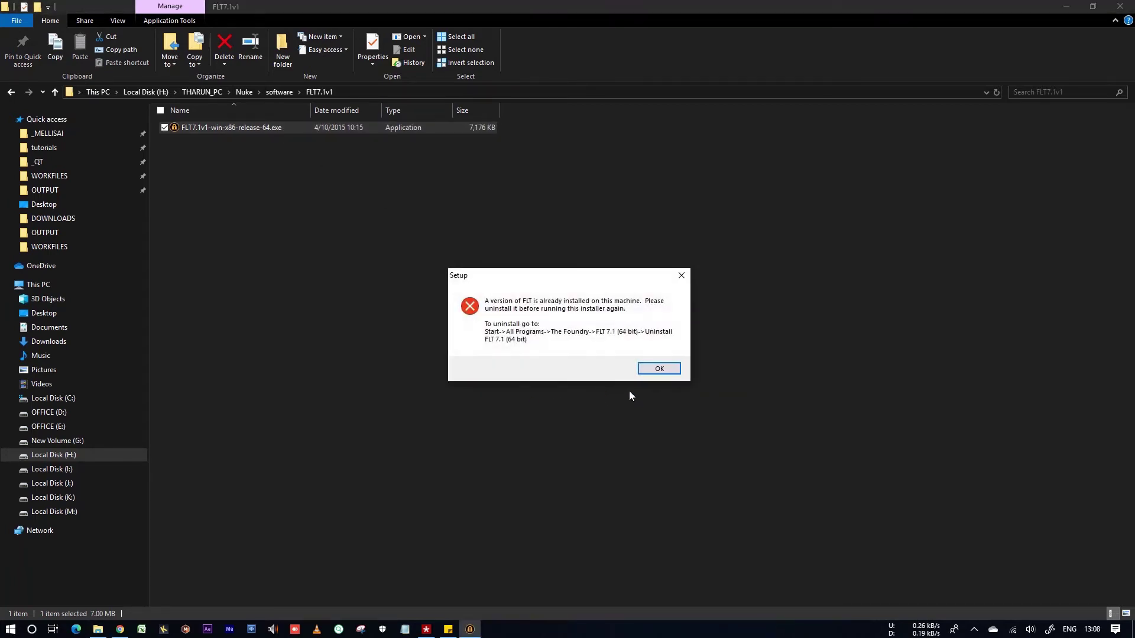
{"action": "left_click", "coordinate": [656, 367]}
{"action": "right_click", "coordinate": [249, 123]}
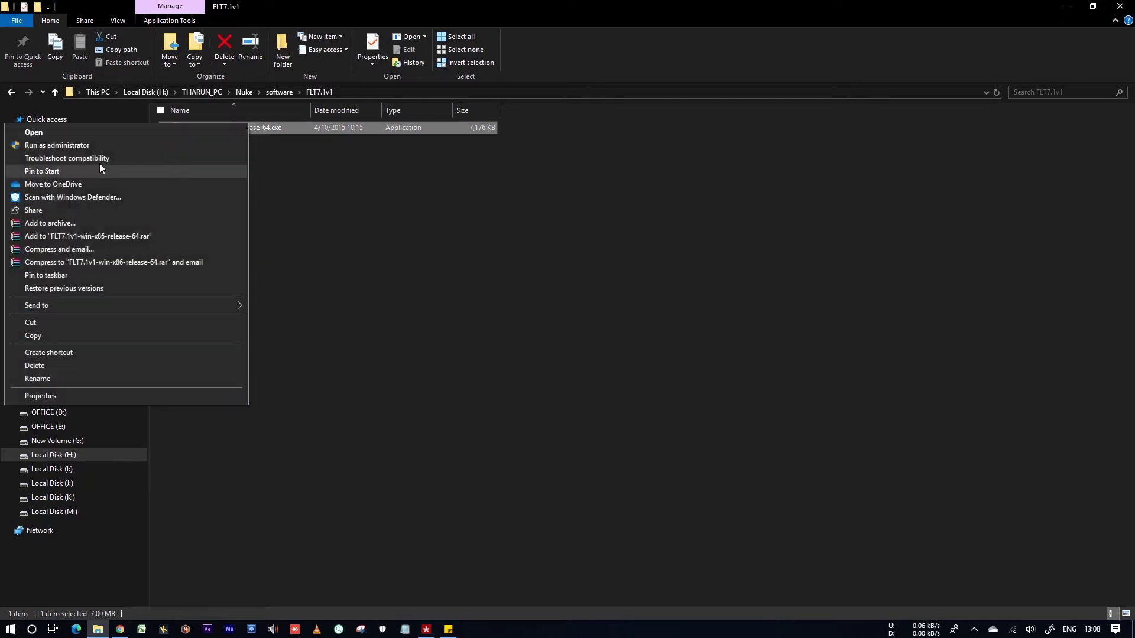
{"action": "left_click", "coordinate": [118, 145]}
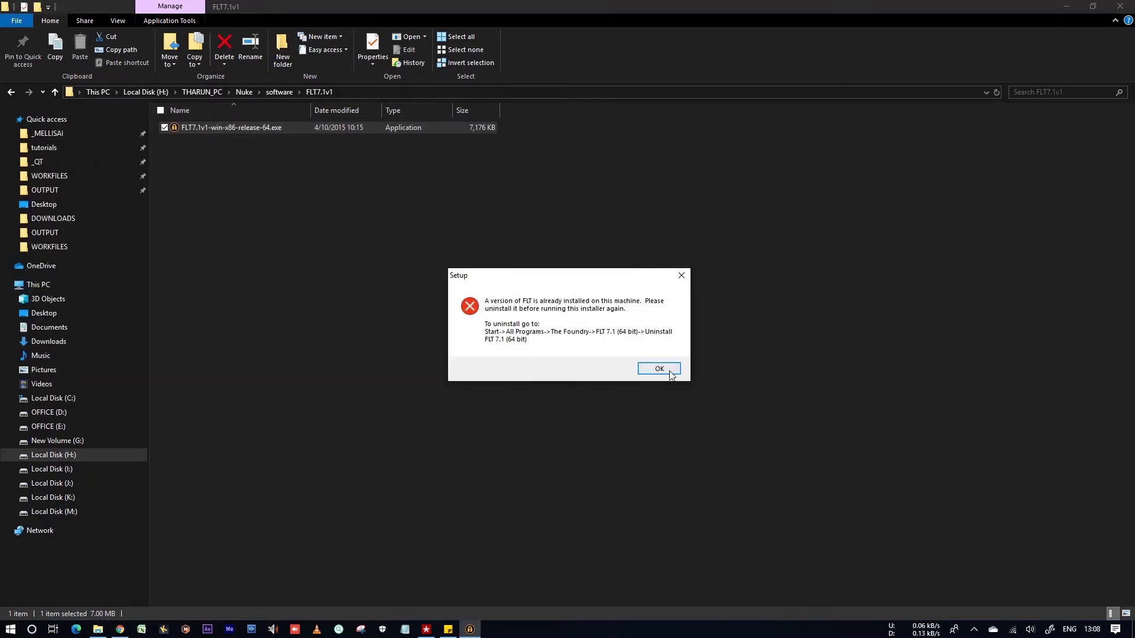
{"action": "left_click", "coordinate": [659, 368]}
{"action": "key", "text": "super+d"}
Search the web in Chrome for the FLT error and open the Microsoft answers result
{"action": "left_click", "coordinate": [120, 628]}
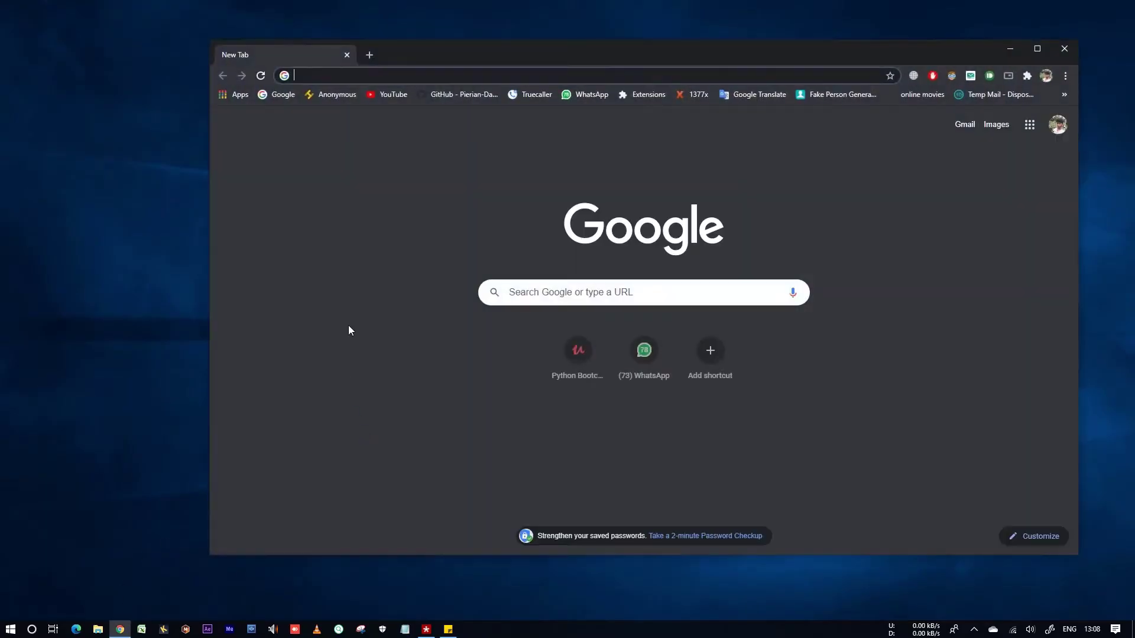
{"action": "type", "text": "a"}
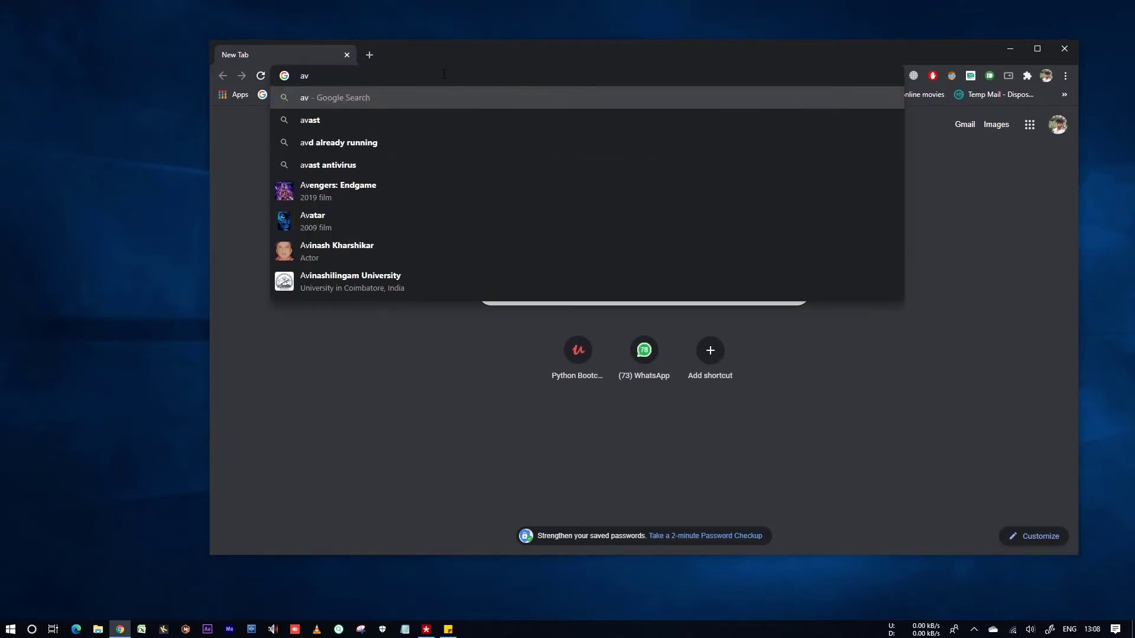
{"action": "key", "text": "Return"}
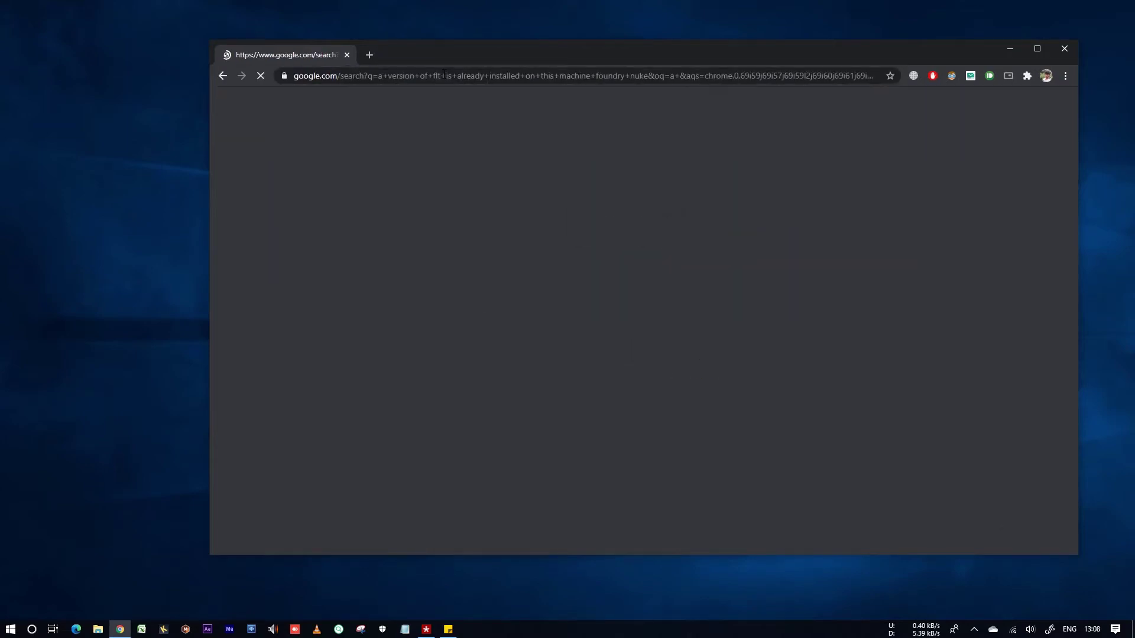
{"action": "left_click_drag", "start_coordinate": [590, 112], "coordinate": [231, 104]}
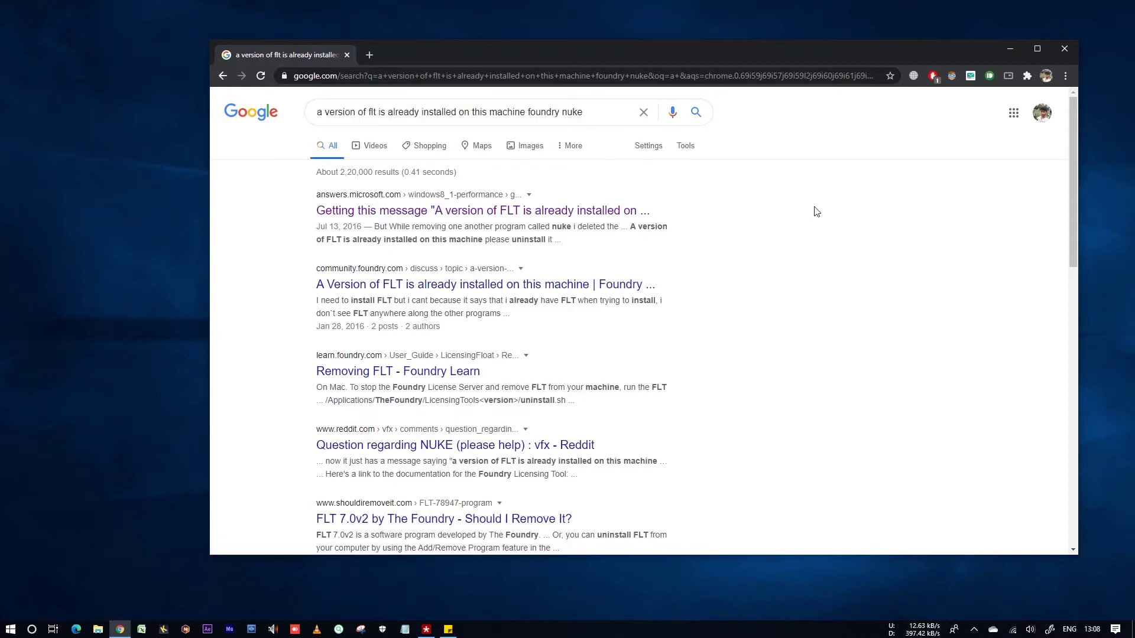
{"action": "left_click_drag", "start_coordinate": [443, 212], "coordinate": [445, 62]}
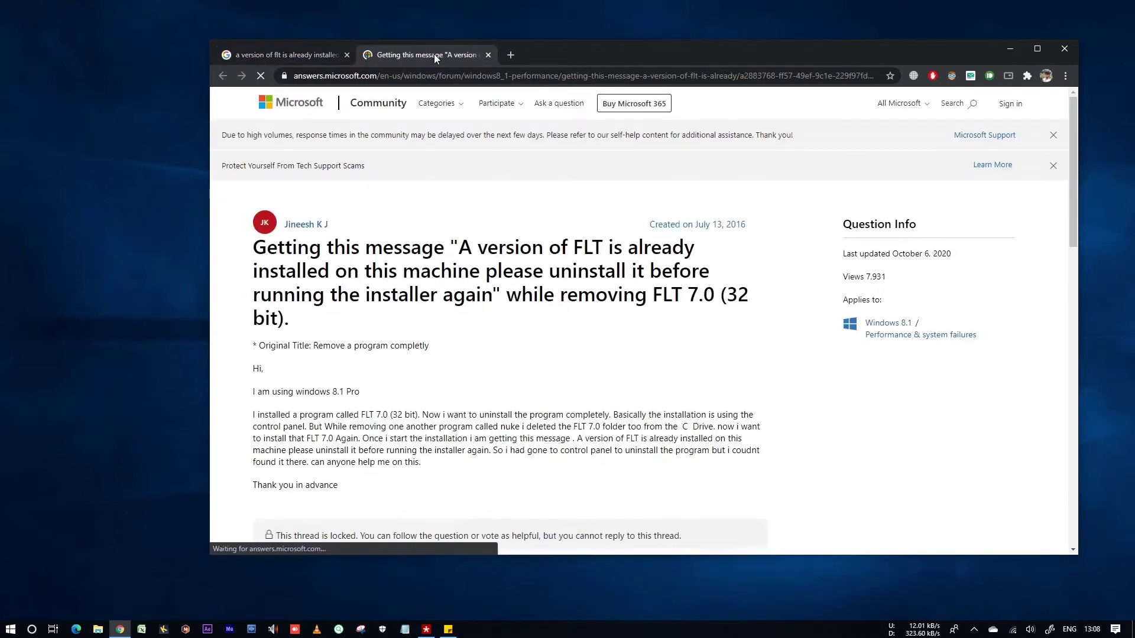
Read down the forum answer, highlighting the steps for thoroughly deleting FLT files
{"action": "scroll", "coordinate": [508, 266], "scroll_direction": "down", "scroll_amount": 1}
{"action": "left_click_drag", "start_coordinate": [586, 61], "coordinate": [579, 2]}
{"action": "scroll", "coordinate": [245, 372], "scroll_direction": "down", "scroll_amount": 1}
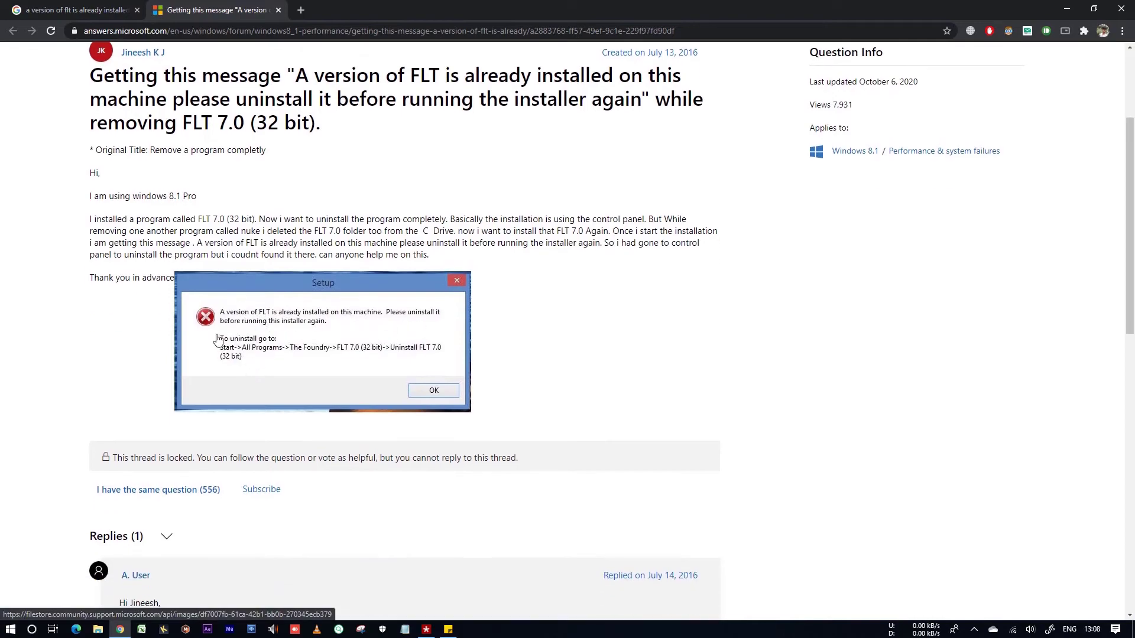
{"action": "scroll", "coordinate": [268, 359], "scroll_direction": "down", "scroll_amount": 3}
{"action": "scroll", "coordinate": [269, 359], "scroll_direction": "down", "scroll_amount": 3}
{"action": "scroll", "coordinate": [248, 364], "scroll_direction": "down", "scroll_amount": 1}
{"action": "scroll", "coordinate": [195, 373], "scroll_direction": "down", "scroll_amount": 4}
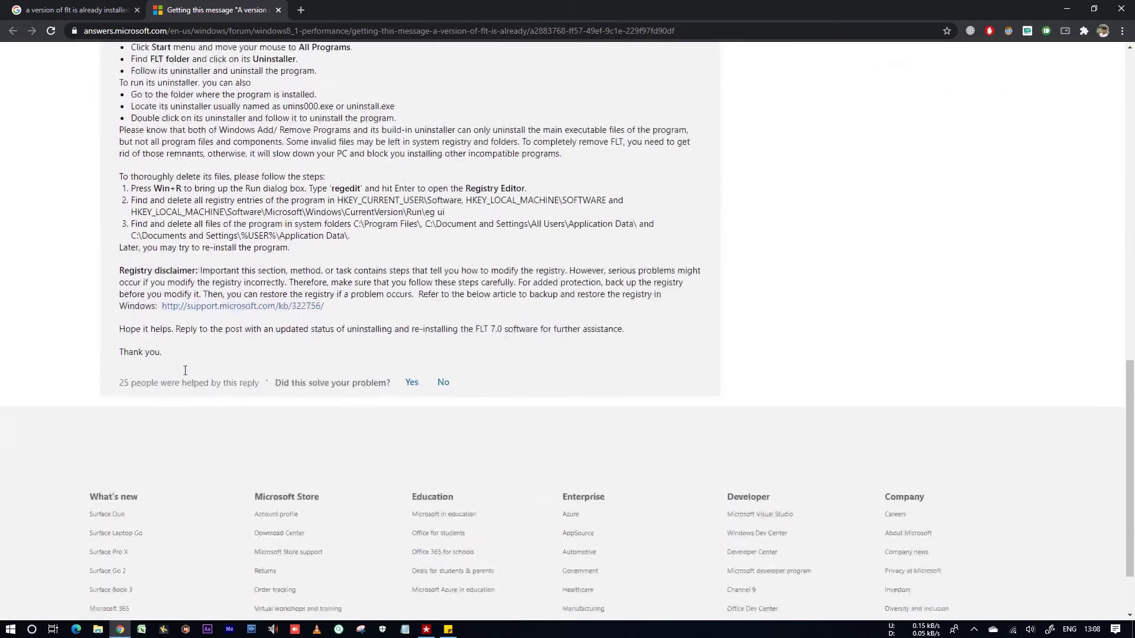
{"action": "left_click_drag", "start_coordinate": [119, 176], "coordinate": [384, 249]}
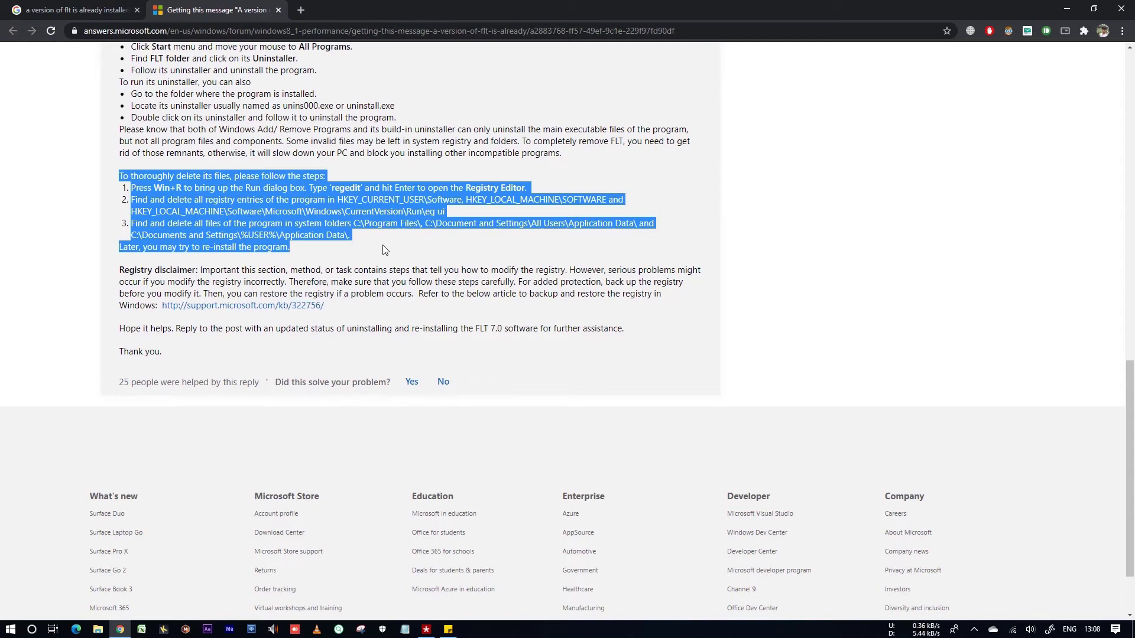
{"action": "left_click", "coordinate": [186, 223]}
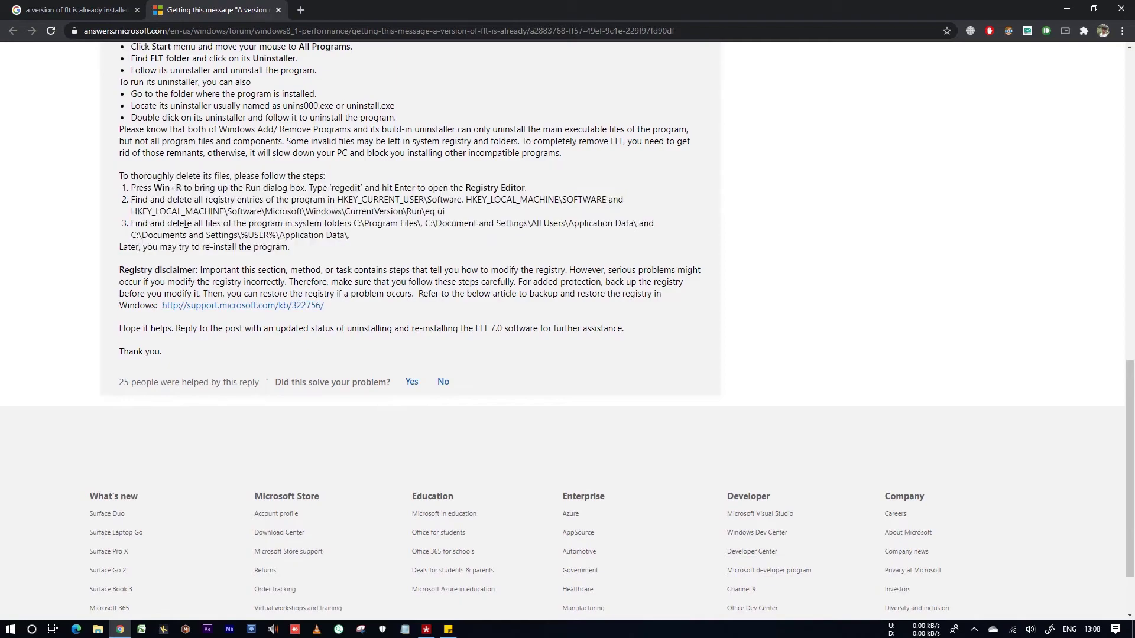
Minimize Chrome and launch Registry Editor by running 'regedit' from the Run dialog
{"action": "left_click", "coordinate": [1067, 8]}
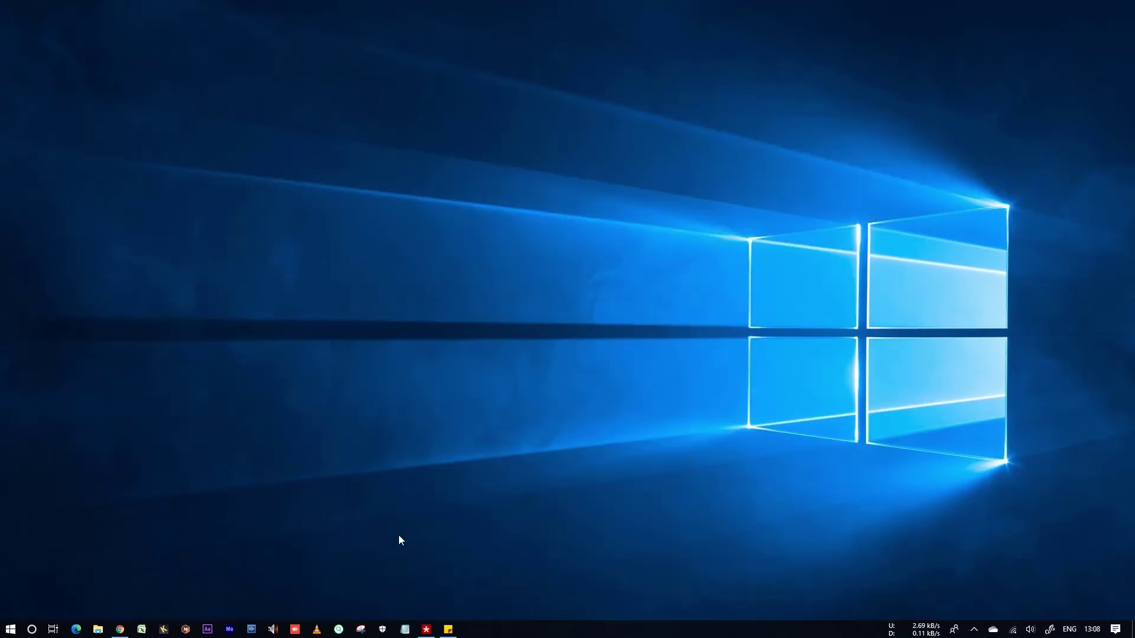
{"action": "key", "text": "super"}
{"action": "type", "text": "run"}
{"action": "key", "text": "Return"}
{"action": "type", "text": "regedit"}
{"action": "key", "text": "Return"}
Delete the FLEXlm License Manager key under HKEY_LOCAL_MACHINE\SOFTWARE, then select SYSTEM
{"action": "left_click", "coordinate": [70, 77]}
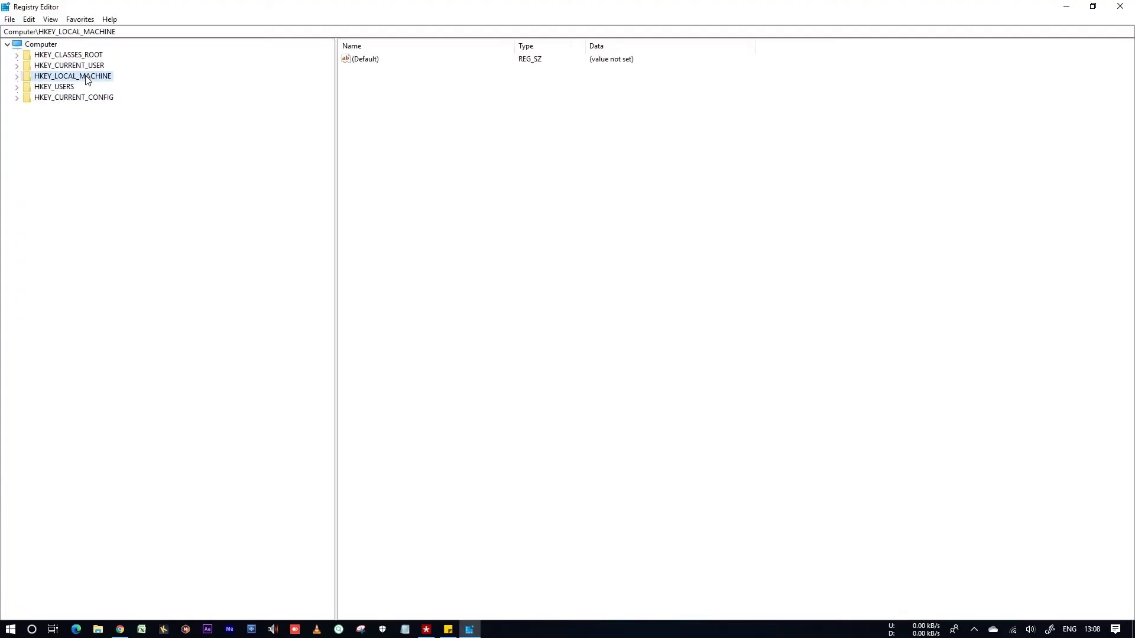
{"action": "left_click", "coordinate": [17, 76]}
{"action": "left_click", "coordinate": [63, 130]}
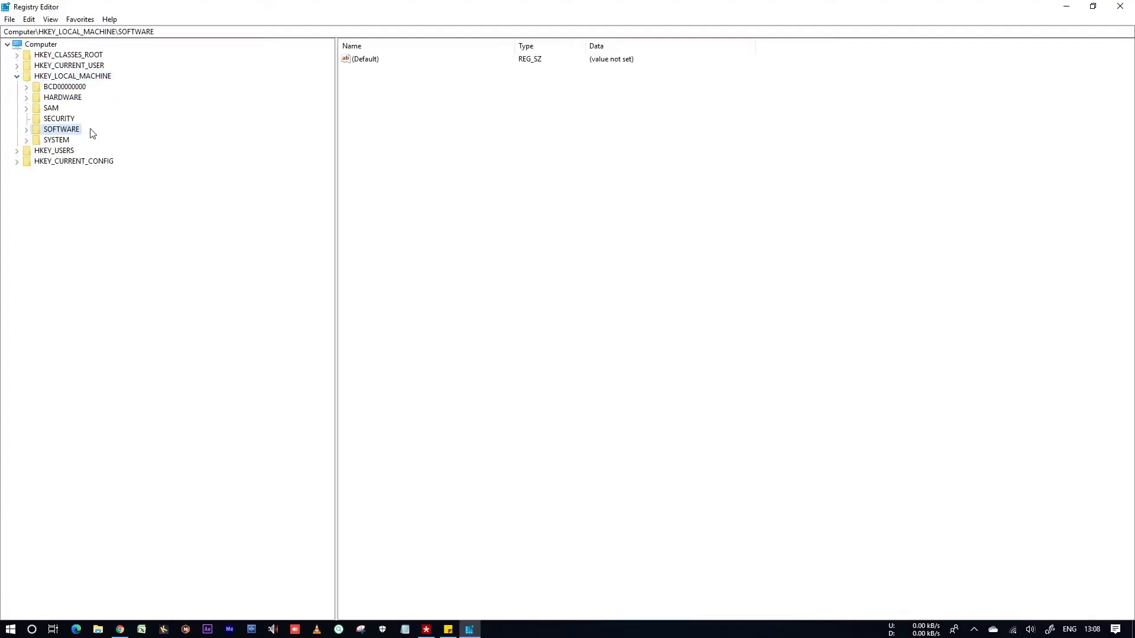
{"action": "left_click", "coordinate": [26, 130]}
{"action": "left_click", "coordinate": [94, 227]}
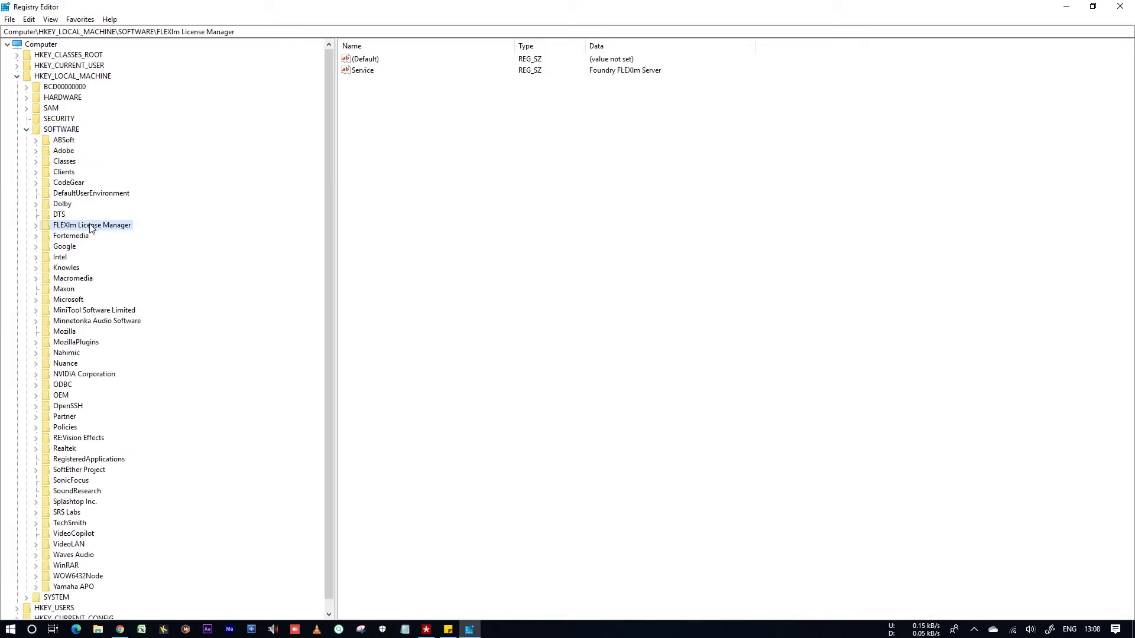
{"action": "right_click", "coordinate": [98, 230]}
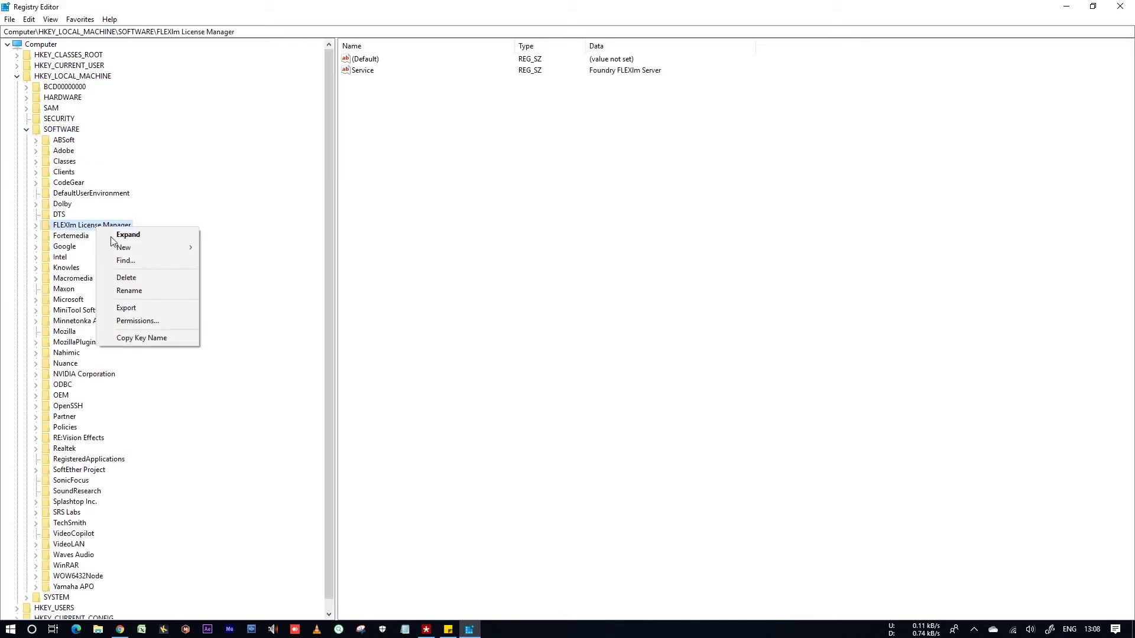
{"action": "left_click", "coordinate": [136, 279]}
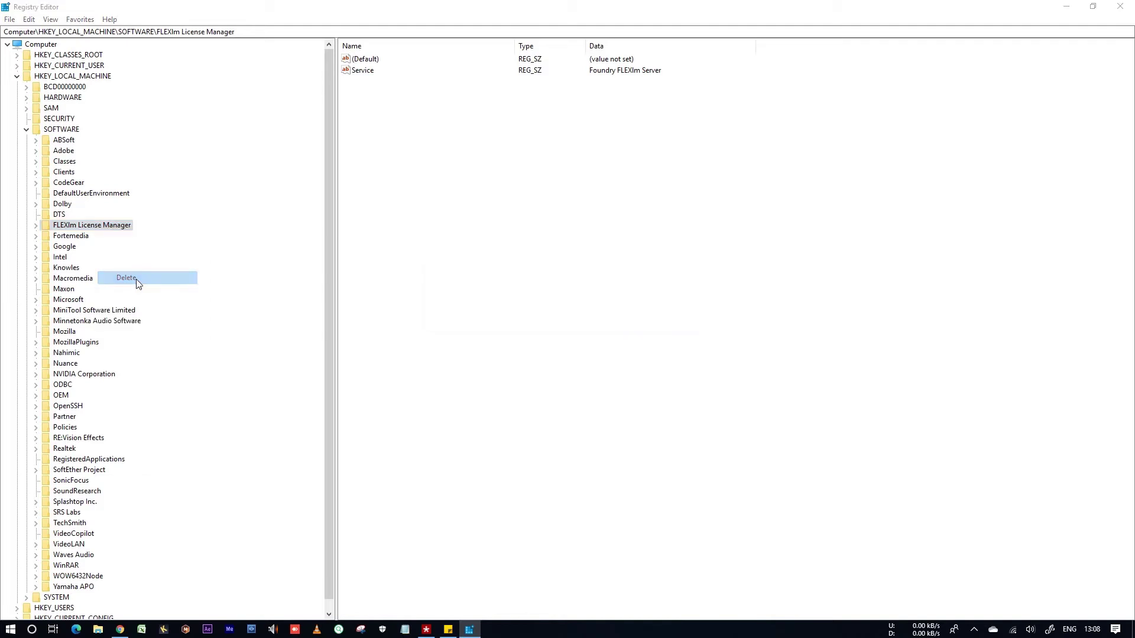
{"action": "left_click", "coordinate": [631, 315]}
{"action": "left_click", "coordinate": [26, 129]}
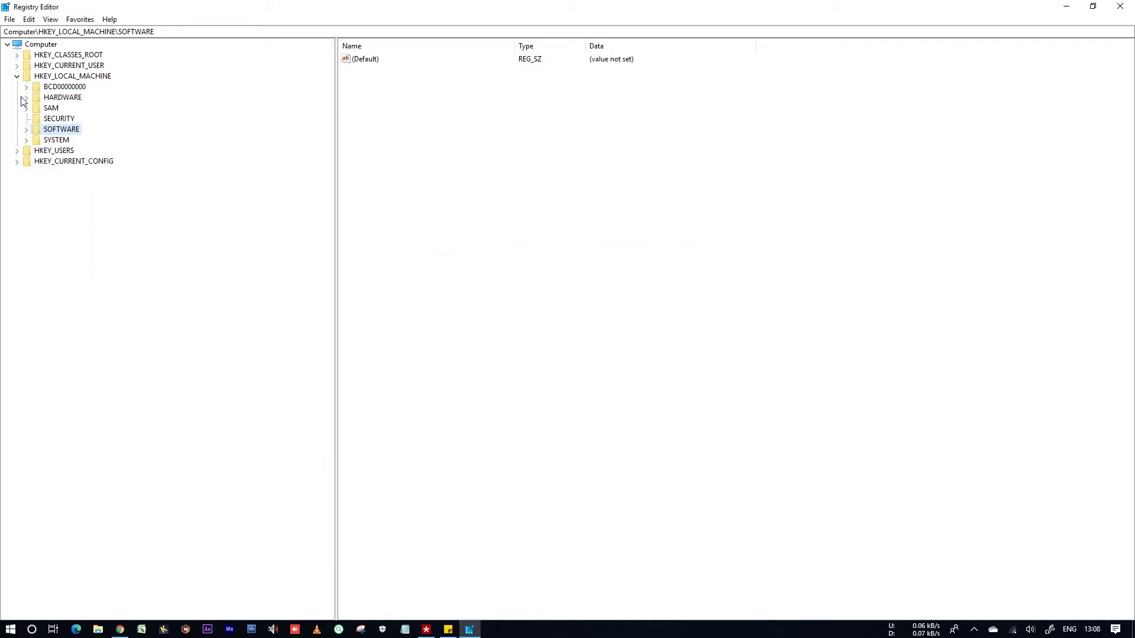
{"action": "left_click", "coordinate": [59, 142]}
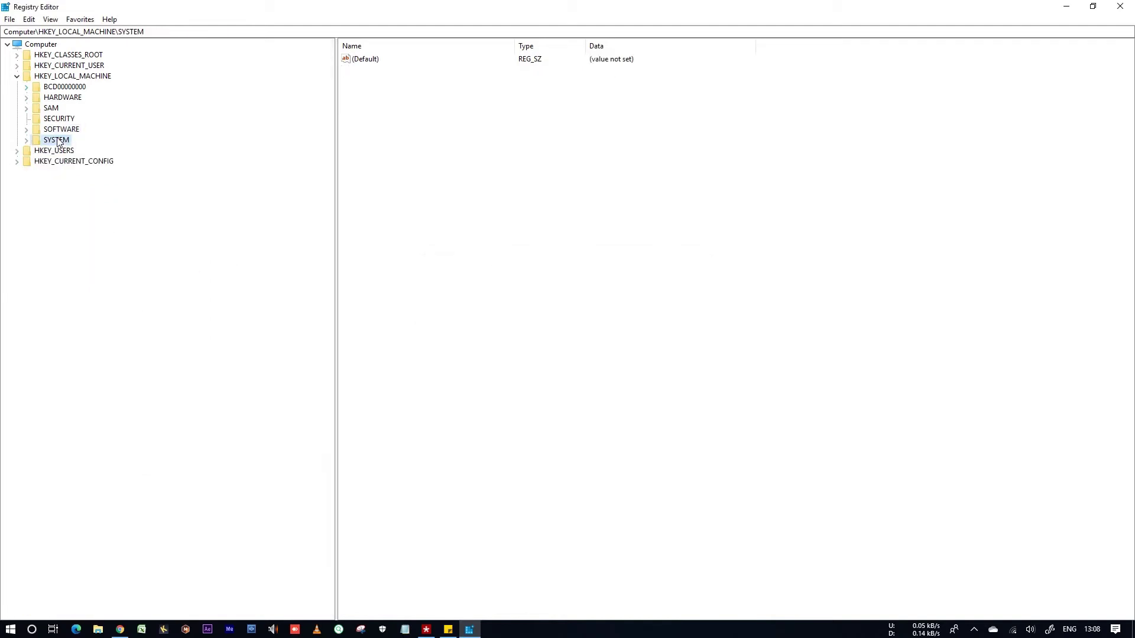
Expand HKLM\SYSTEM\CurrentControlSet\Services and scroll to the Foundry service entries
{"action": "left_click", "coordinate": [26, 141]}
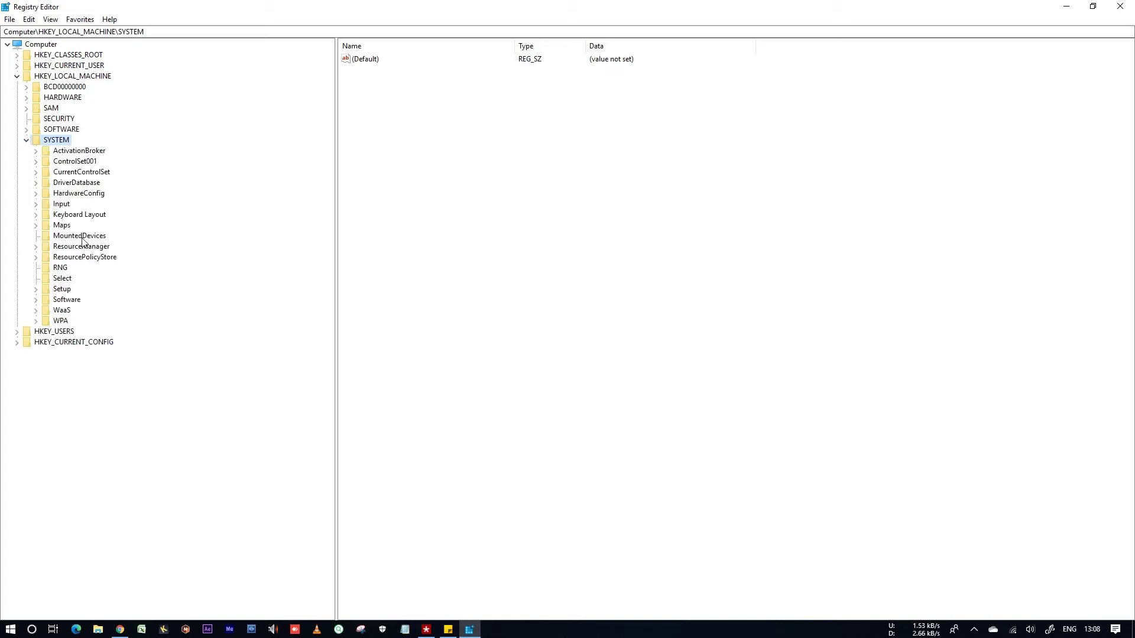
{"action": "left_click", "coordinate": [65, 173]}
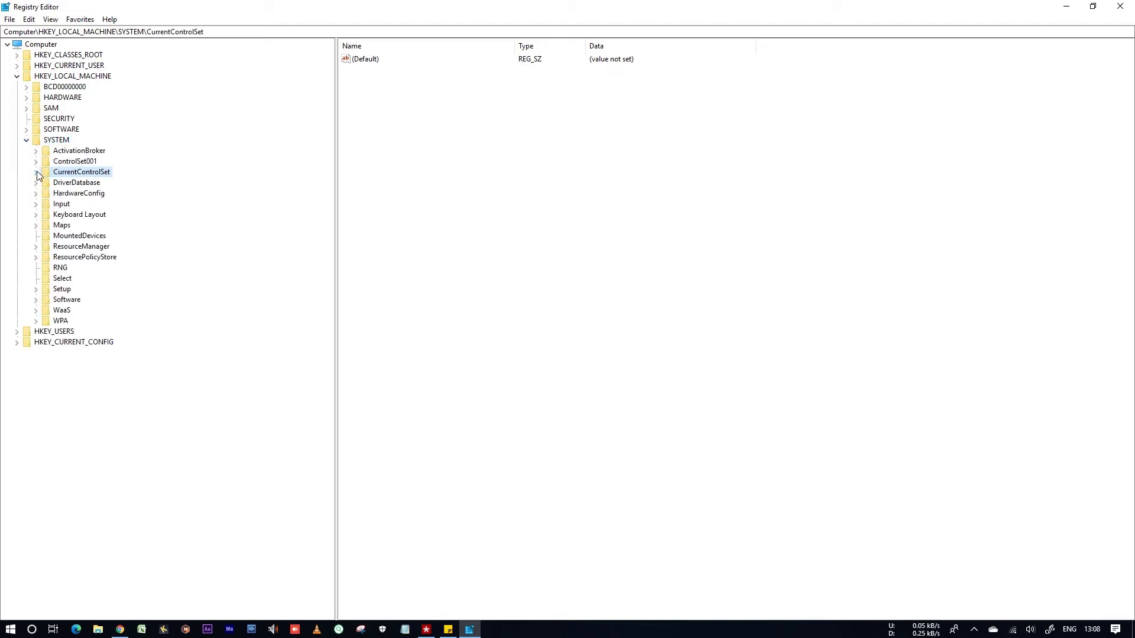
{"action": "left_click", "coordinate": [36, 173]}
{"action": "left_click", "coordinate": [76, 225]}
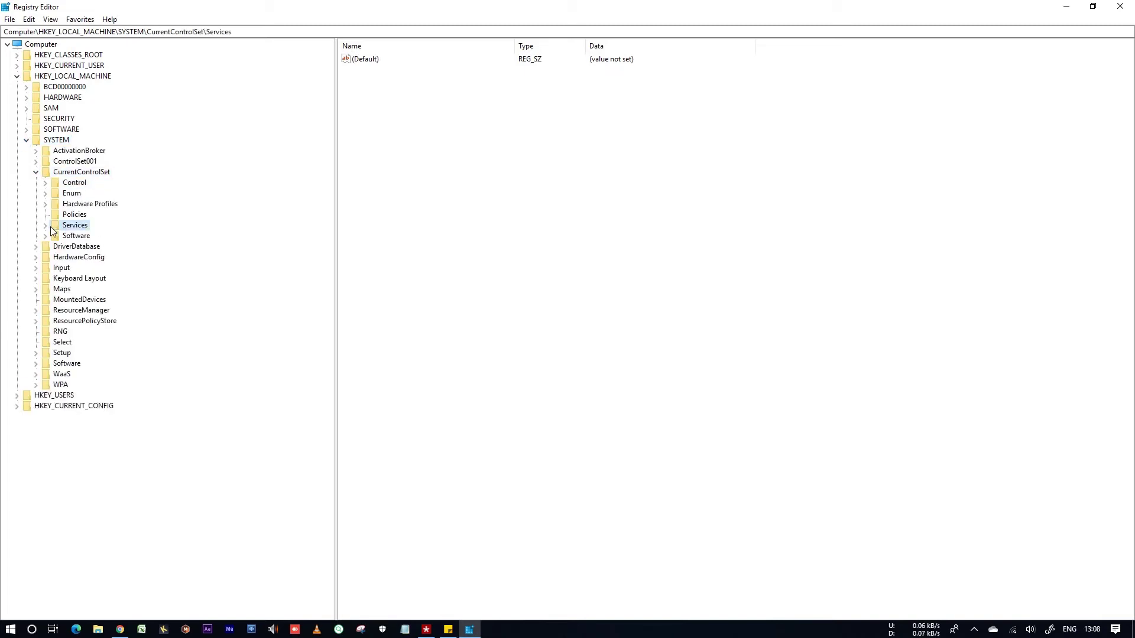
{"action": "left_click", "coordinate": [45, 225]}
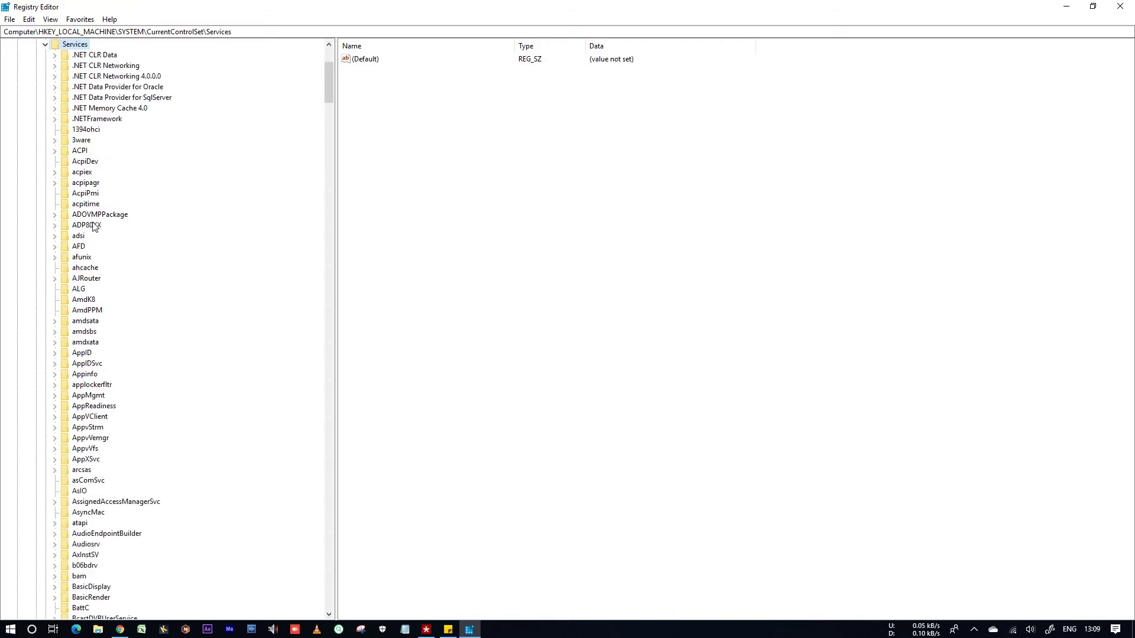
{"action": "key", "text": "f"}
{"action": "scroll", "coordinate": [133, 307], "scroll_direction": "down", "scroll_amount": 5}
{"action": "scroll", "coordinate": [132, 307], "scroll_direction": "down", "scroll_amount": 5}
{"action": "scroll", "coordinate": [119, 313], "scroll_direction": "down", "scroll_amount": 5}
{"action": "scroll", "coordinate": [105, 319], "scroll_direction": "down", "scroll_amount": 5}
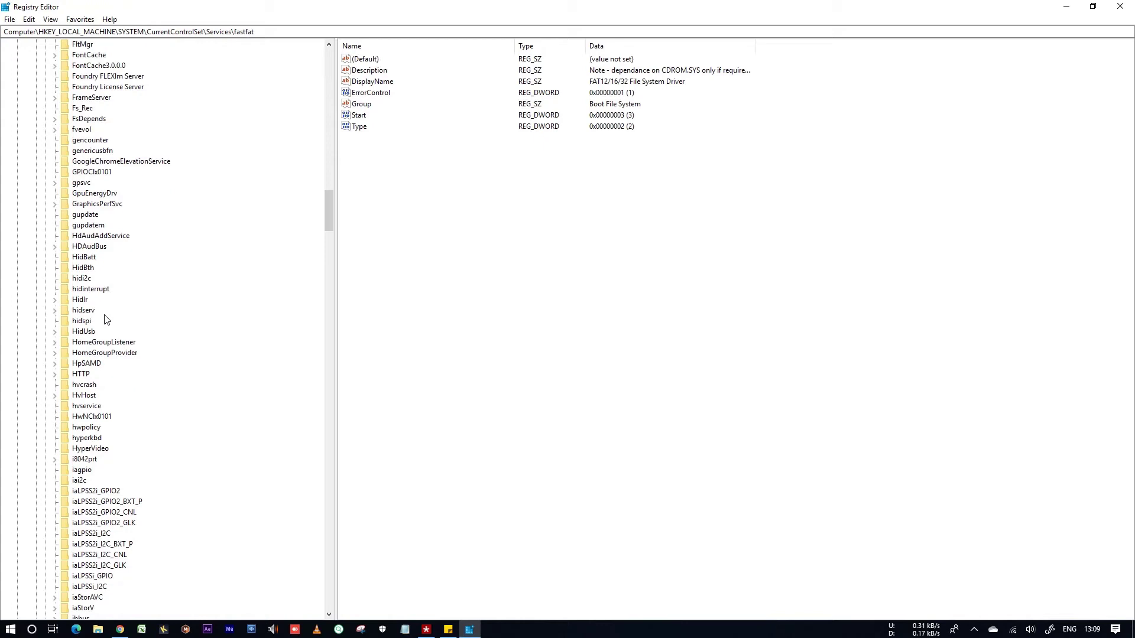
{"action": "scroll", "coordinate": [99, 190], "scroll_direction": "up", "scroll_amount": 4}
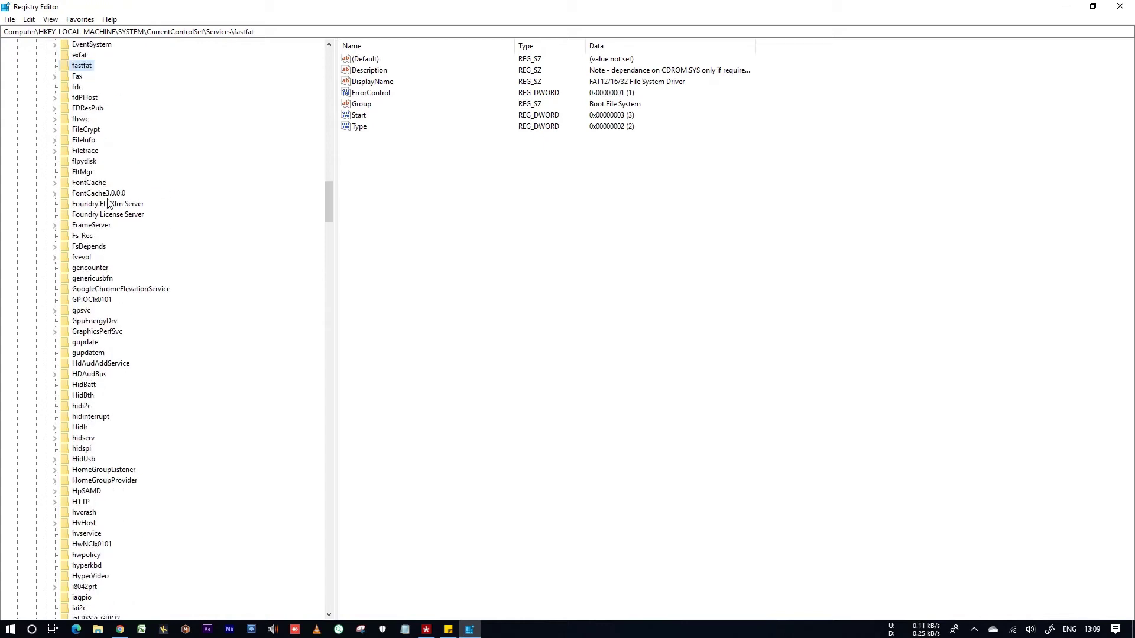
Delete the Foundry FLEXlm Server and Foundry License Server keys, confirming each with Yes
{"action": "left_click", "coordinate": [109, 204]}
{"action": "right_click", "coordinate": [118, 205]}
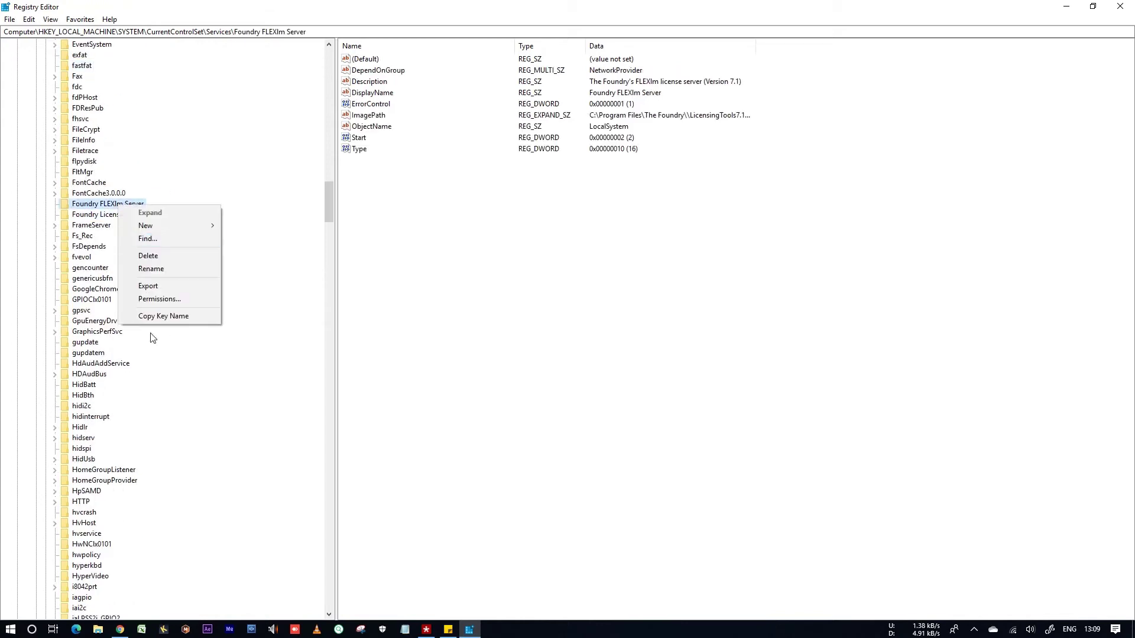
{"action": "left_click", "coordinate": [151, 270]}
{"action": "left_click", "coordinate": [626, 314]}
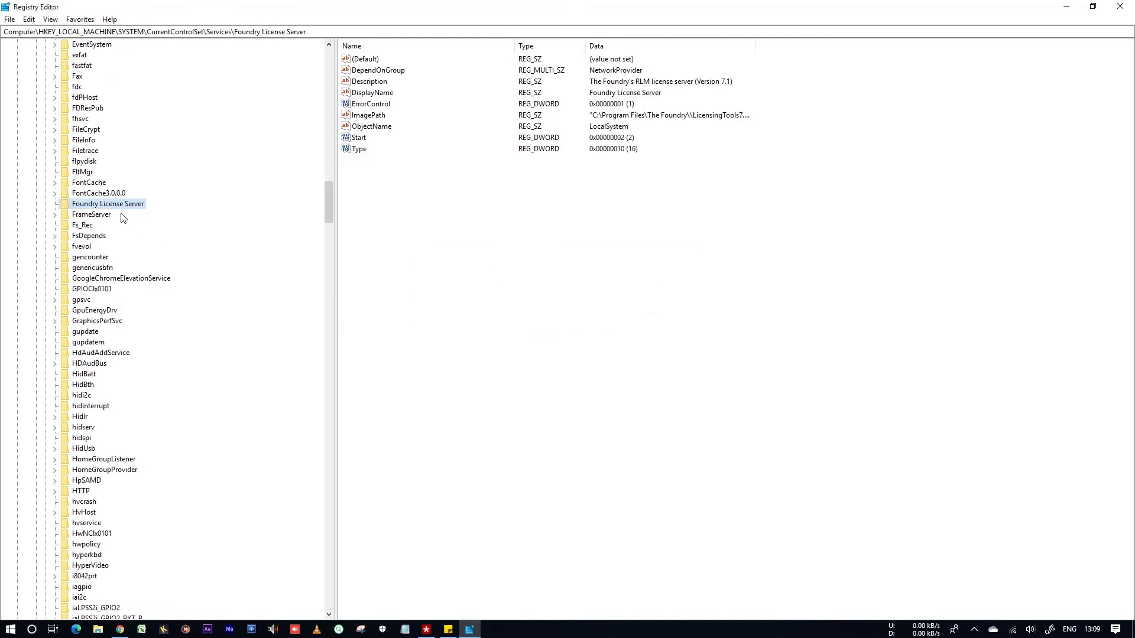
{"action": "right_click", "coordinate": [120, 206]}
{"action": "left_click", "coordinate": [154, 256]}
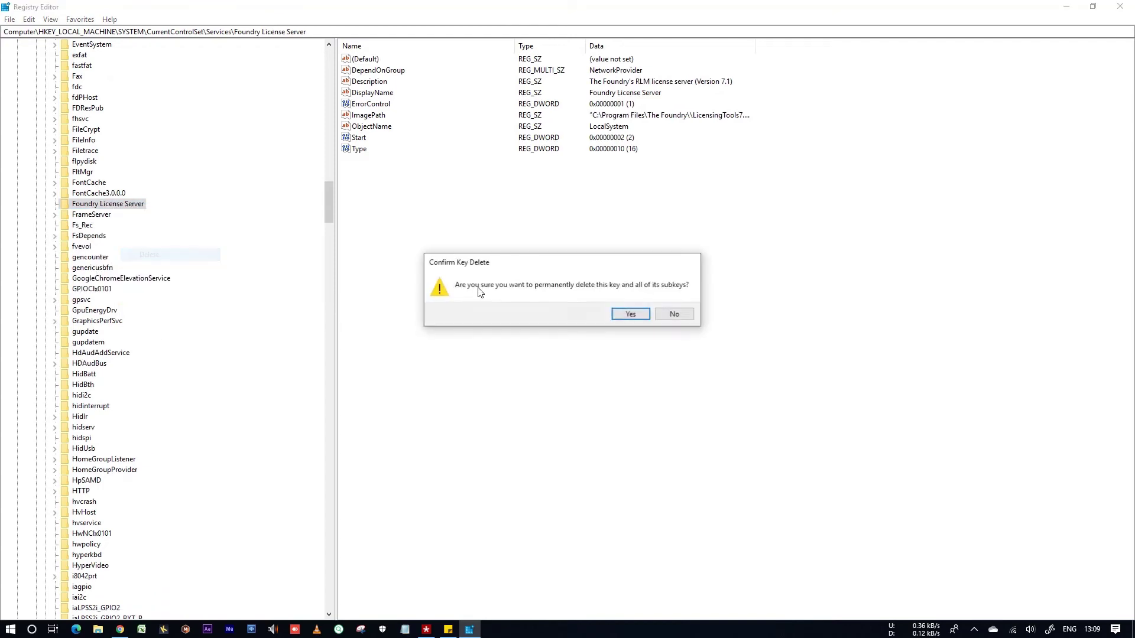
{"action": "left_click", "coordinate": [630, 314]}
Collapse Services, CurrentControlSet, SYSTEM and HKEY_LOCAL_MACHINE back to the Computer root
{"action": "scroll", "coordinate": [195, 263], "scroll_direction": "up", "scroll_amount": 8}
{"action": "scroll", "coordinate": [170, 260], "scroll_direction": "up", "scroll_amount": 15}
{"action": "scroll", "coordinate": [170, 260], "scroll_direction": "up", "scroll_amount": 10}
{"action": "scroll", "coordinate": [157, 256], "scroll_direction": "up", "scroll_amount": 10}
{"action": "scroll", "coordinate": [185, 246], "scroll_direction": "up", "scroll_amount": 12}
{"action": "left_click", "coordinate": [75, 225]}
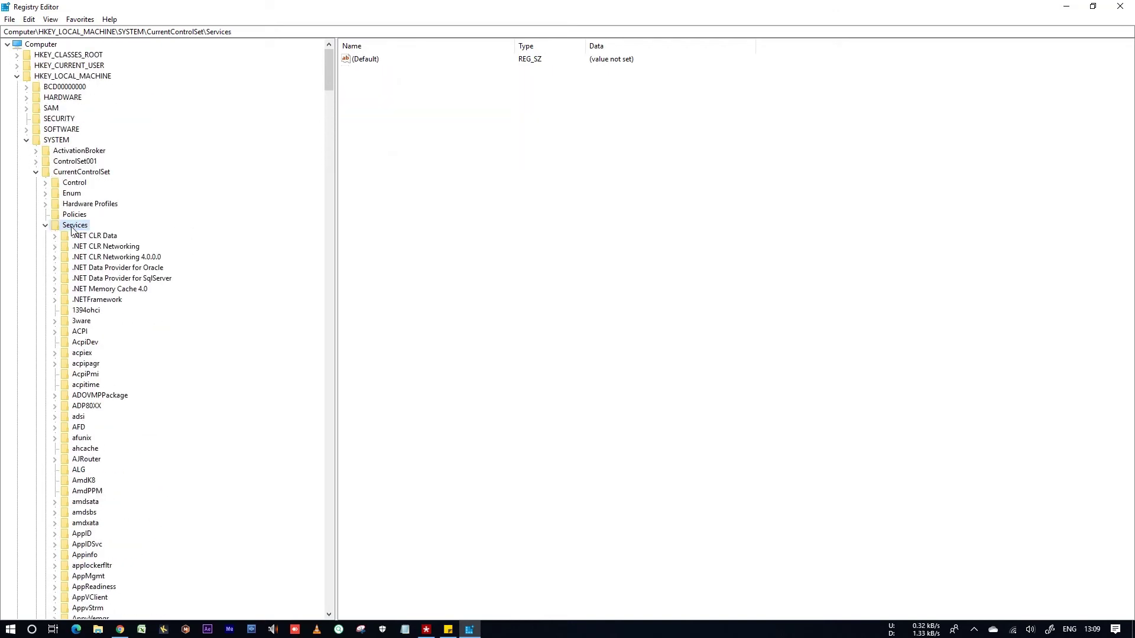
{"action": "left_click", "coordinate": [36, 172]}
{"action": "left_click", "coordinate": [26, 140]}
{"action": "left_click", "coordinate": [17, 77]}
{"action": "left_click", "coordinate": [55, 47]}
Close Registry Editor and refresh the desktop
{"action": "key", "text": "alt+F4"}
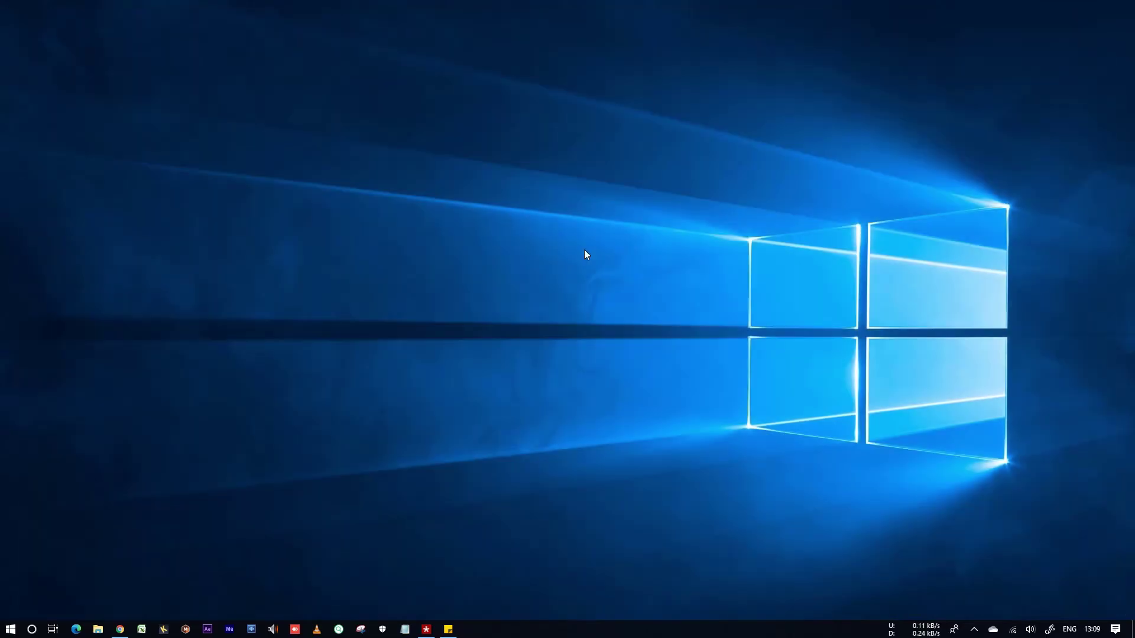
{"action": "right_click", "coordinate": [282, 233]}
{"action": "left_click", "coordinate": [376, 267]}
Browse drive H to the Nuke software FLT7.1v1 folder and launch its installer
{"action": "left_click", "coordinate": [99, 631]}
{"action": "double_click", "coordinate": [804, 225]}
{"action": "double_click", "coordinate": [234, 204]}
{"action": "double_click", "coordinate": [208, 150]}
{"action": "double_click", "coordinate": [197, 140]}
{"action": "left_click", "coordinate": [211, 129]}
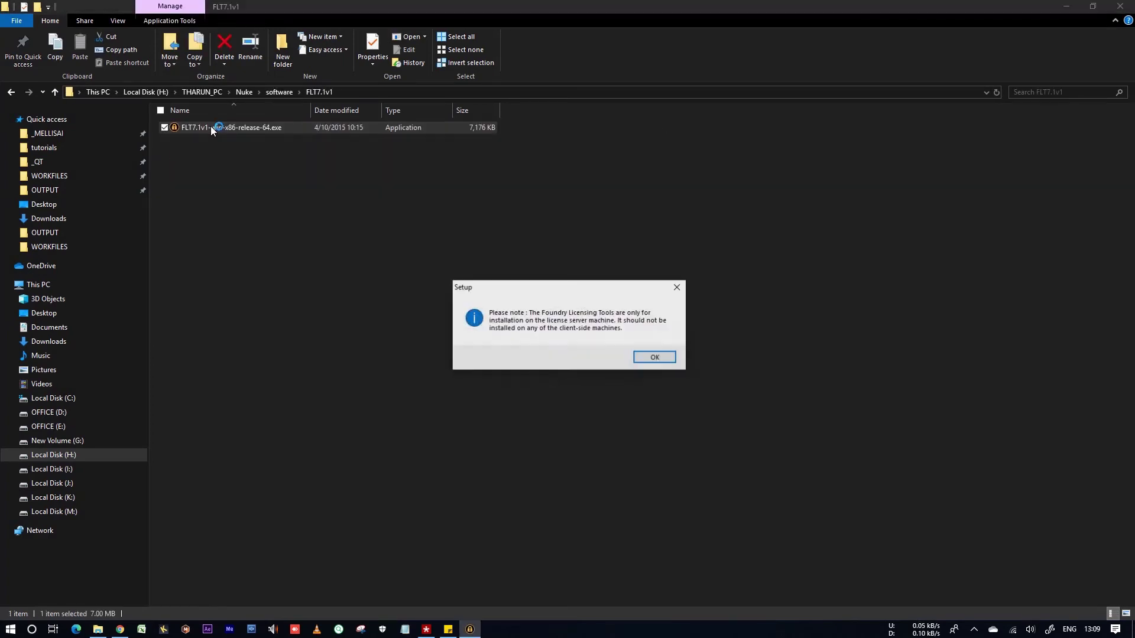
Complete the FLT Setup wizard: dismiss the note, accept the licence, install and finish
{"action": "left_click", "coordinate": [655, 358]}
{"action": "left_click", "coordinate": [631, 416]}
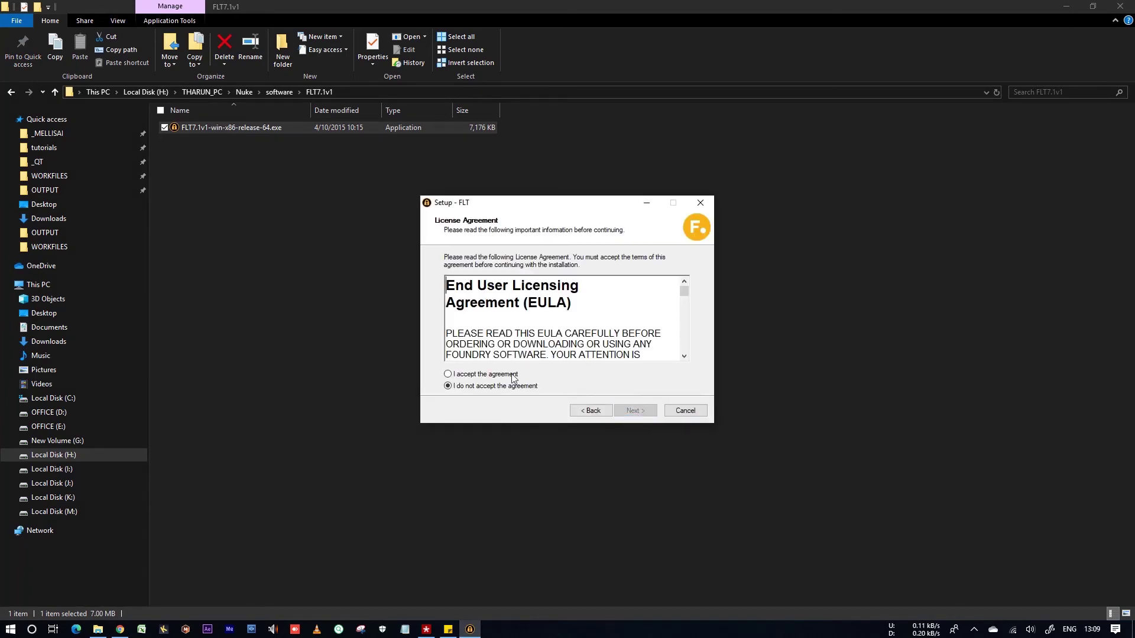
{"action": "left_click", "coordinate": [636, 412]}
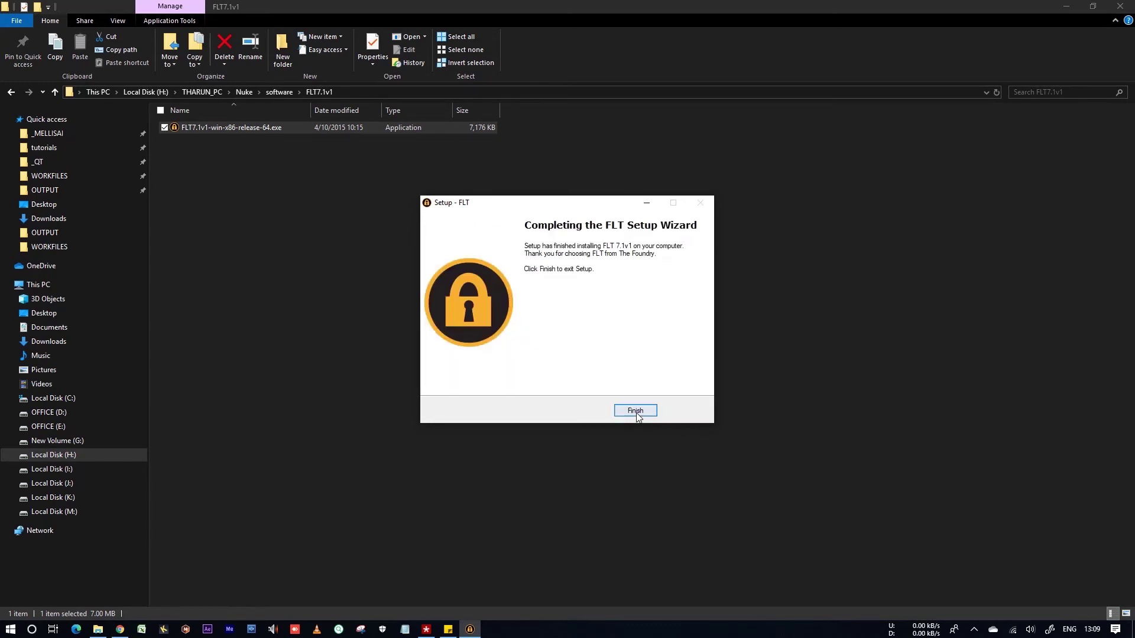
{"action": "left_click", "coordinate": [636, 410]}
Search 'foundary' and launch Foundry License Utility as administrator
{"action": "key", "text": "super"}
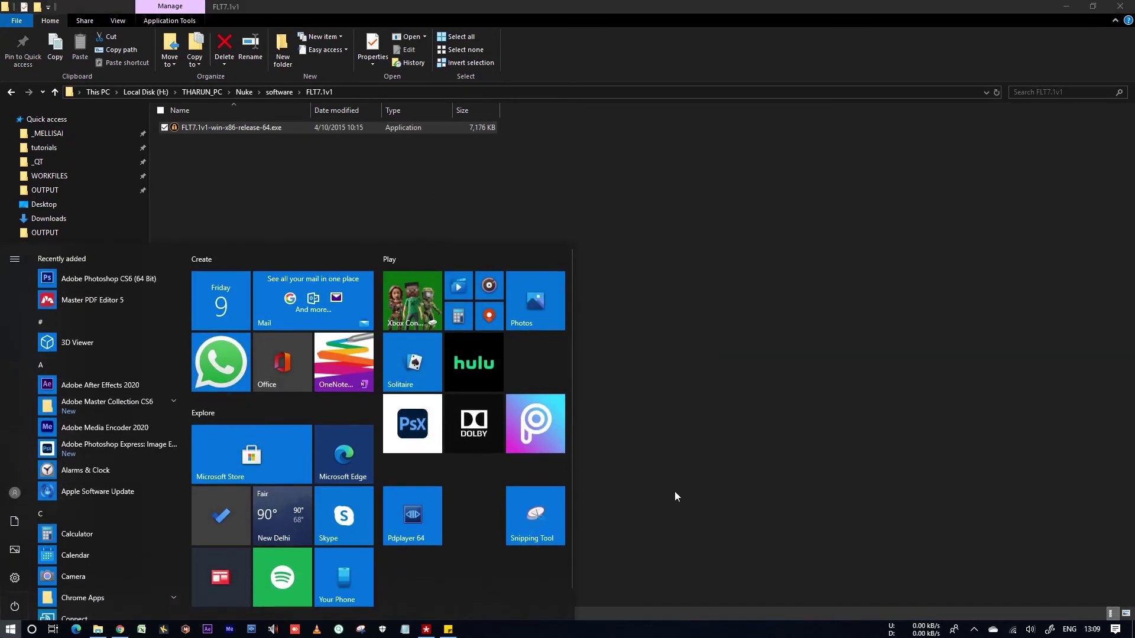
{"action": "type", "text": "foundary"}
{"action": "right_click", "coordinate": [134, 301]}
{"action": "left_click", "coordinate": [366, 350]}
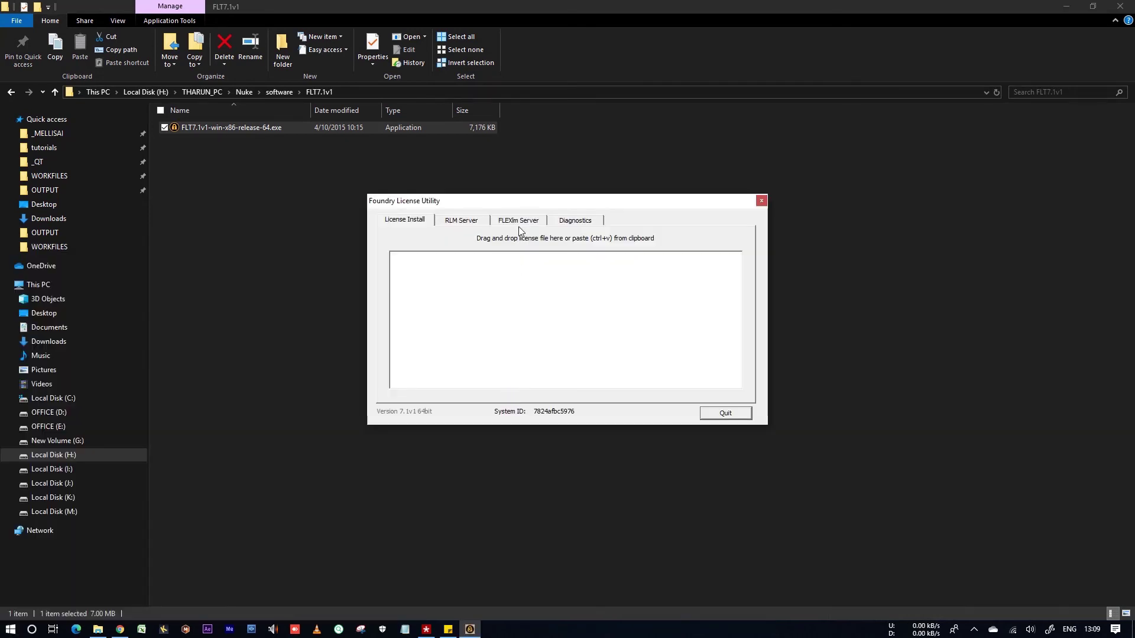
Run the license diagnostics, check the RLM Server status, then quit the utility
{"action": "left_click", "coordinate": [574, 220]}
{"action": "left_click", "coordinate": [458, 220]}
{"action": "left_click", "coordinate": [575, 221]}
{"action": "left_click", "coordinate": [549, 255]}
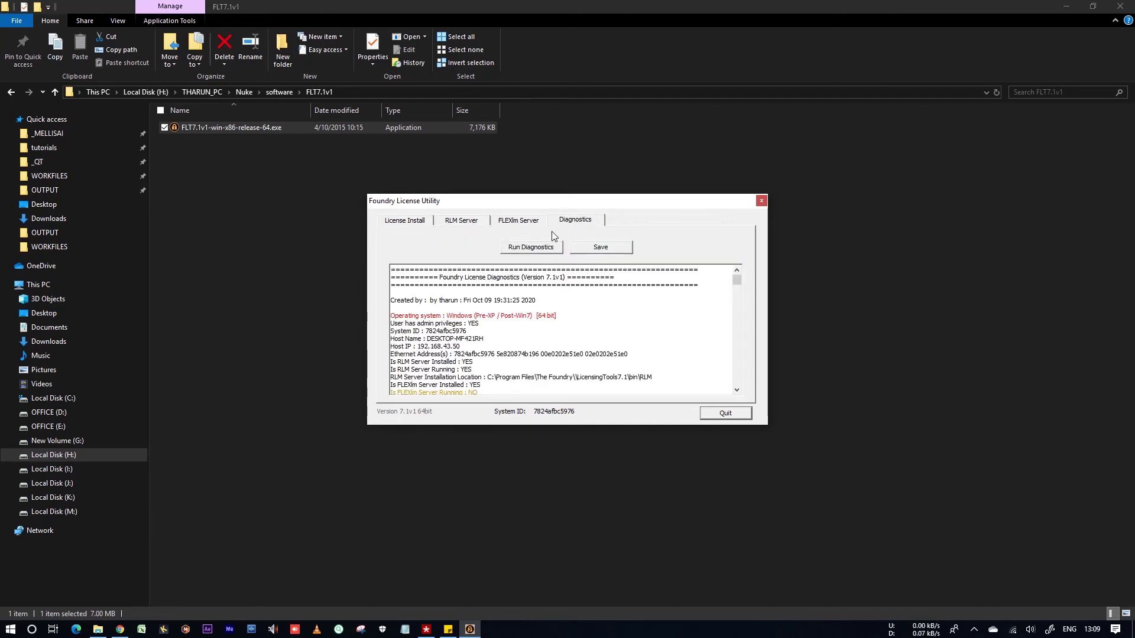
{"action": "left_click", "coordinate": [461, 220]}
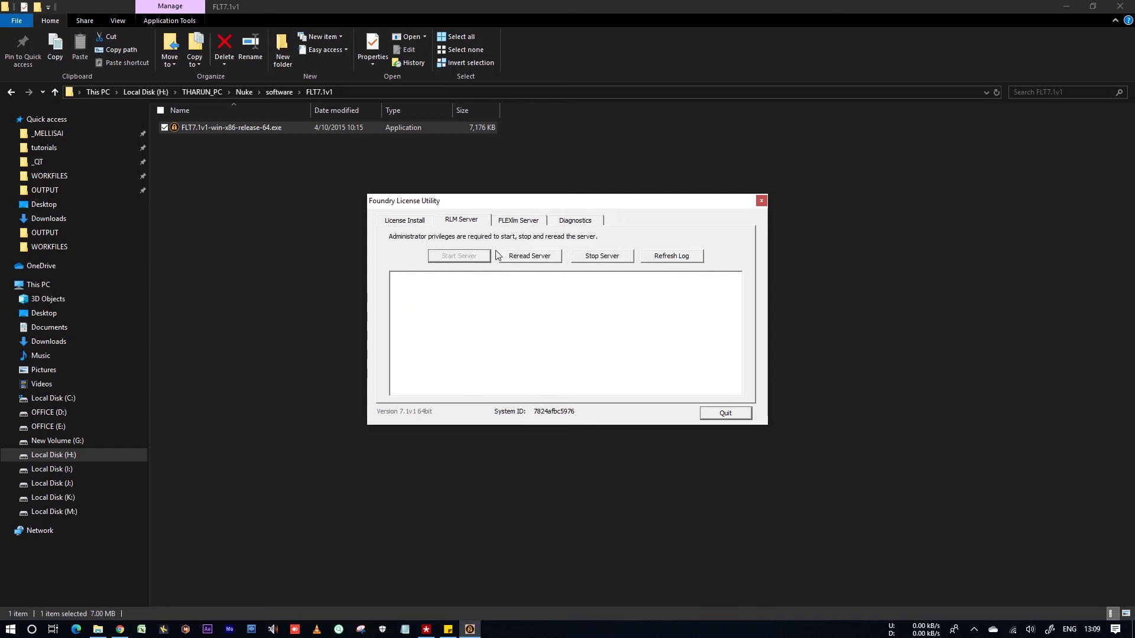
{"action": "left_click", "coordinate": [713, 415]}
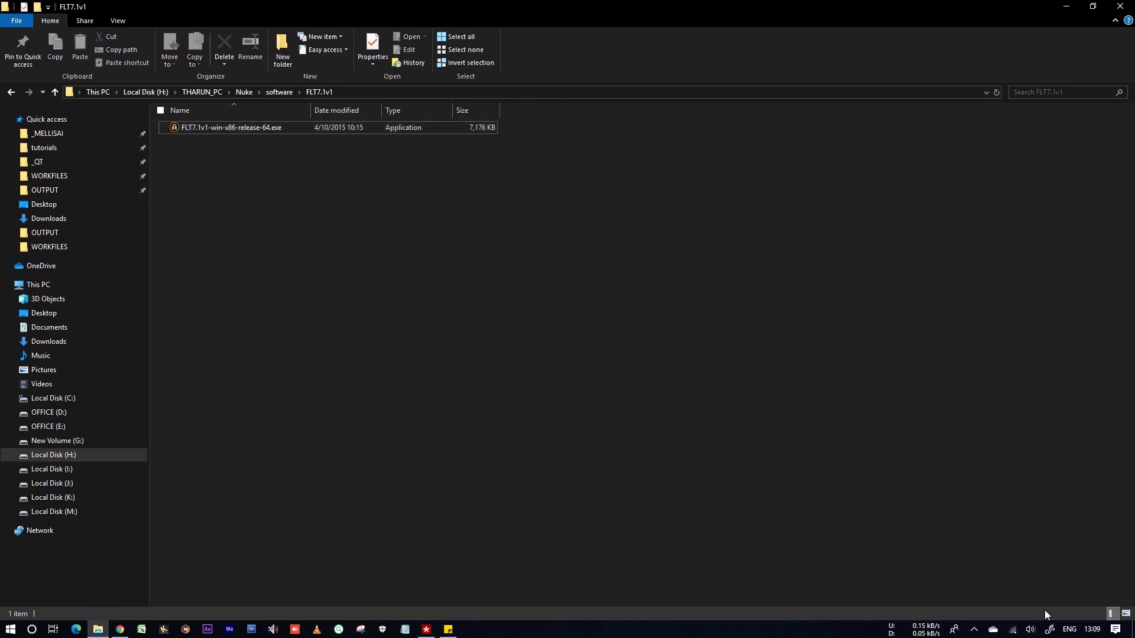
Close File Explorer and launch Registry Editor from the Run prompt
{"action": "left_click", "coordinate": [1120, 7]}
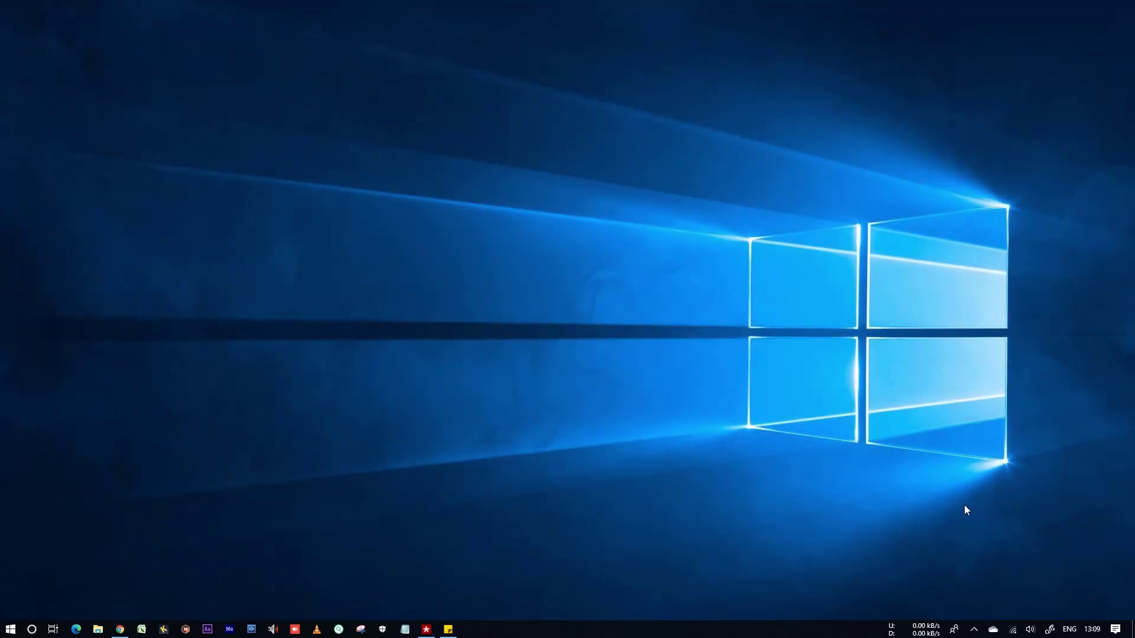
{"action": "key", "text": "super+r"}
{"action": "key", "text": "End"}
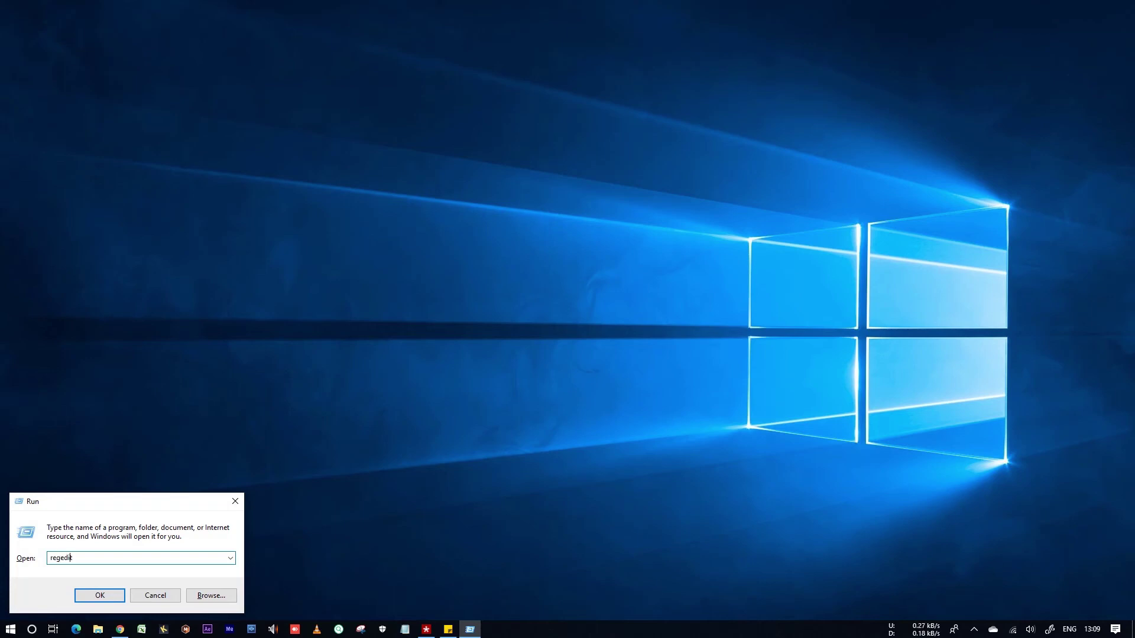
{"action": "left_click", "coordinate": [104, 595]}
Expand HKEY_LOCAL_MACHINE > SOFTWARE > Microsoft
{"action": "left_click", "coordinate": [53, 76]}
{"action": "left_click", "coordinate": [18, 76]}
{"action": "left_click", "coordinate": [60, 129]}
{"action": "left_click", "coordinate": [26, 130]}
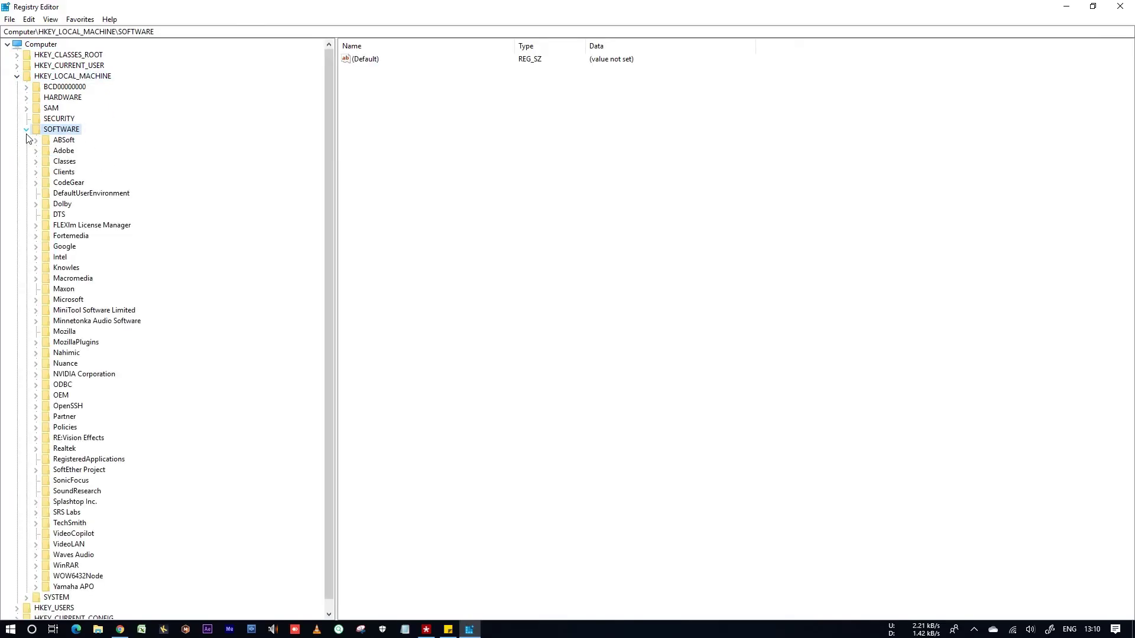
{"action": "left_click", "coordinate": [54, 291]}
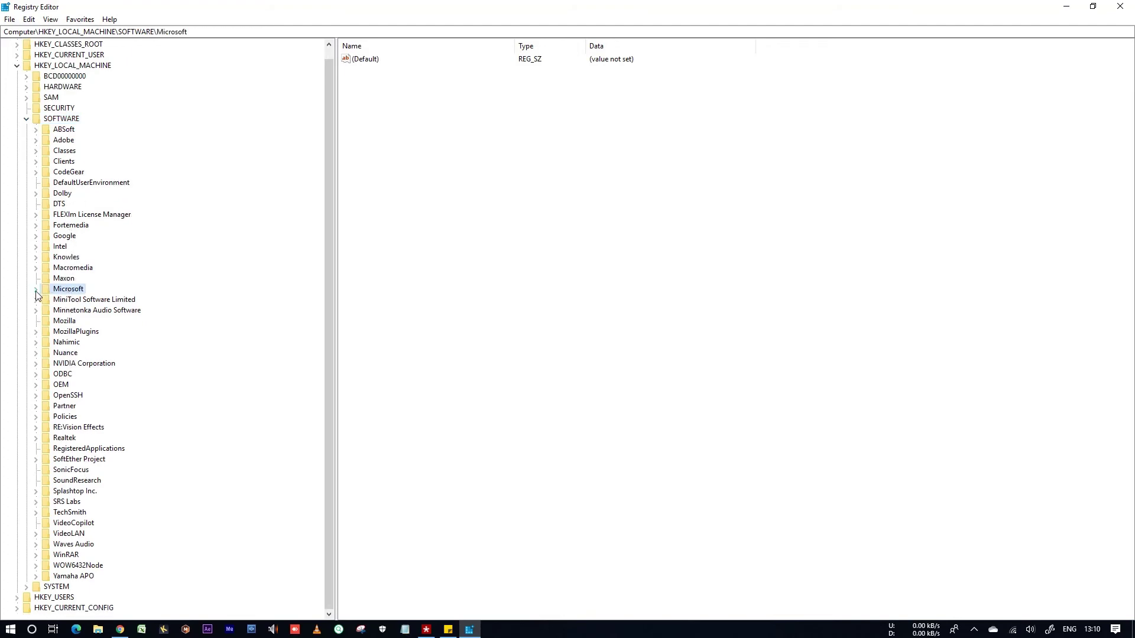
{"action": "left_click", "coordinate": [35, 289]}
Expand the Windows and CurrentVersion keys under Microsoft
{"action": "scroll", "coordinate": [83, 236], "scroll_direction": "up", "scroll_amount": 5}
{"action": "scroll", "coordinate": [83, 233], "scroll_direction": "down", "scroll_amount": 8}
{"action": "scroll", "coordinate": [83, 260], "scroll_direction": "down", "scroll_amount": 14}
{"action": "scroll", "coordinate": [84, 295], "scroll_direction": "down", "scroll_amount": 14}
{"action": "scroll", "coordinate": [85, 325], "scroll_direction": "down", "scroll_amount": 14}
{"action": "scroll", "coordinate": [85, 353], "scroll_direction": "down", "scroll_amount": 13}
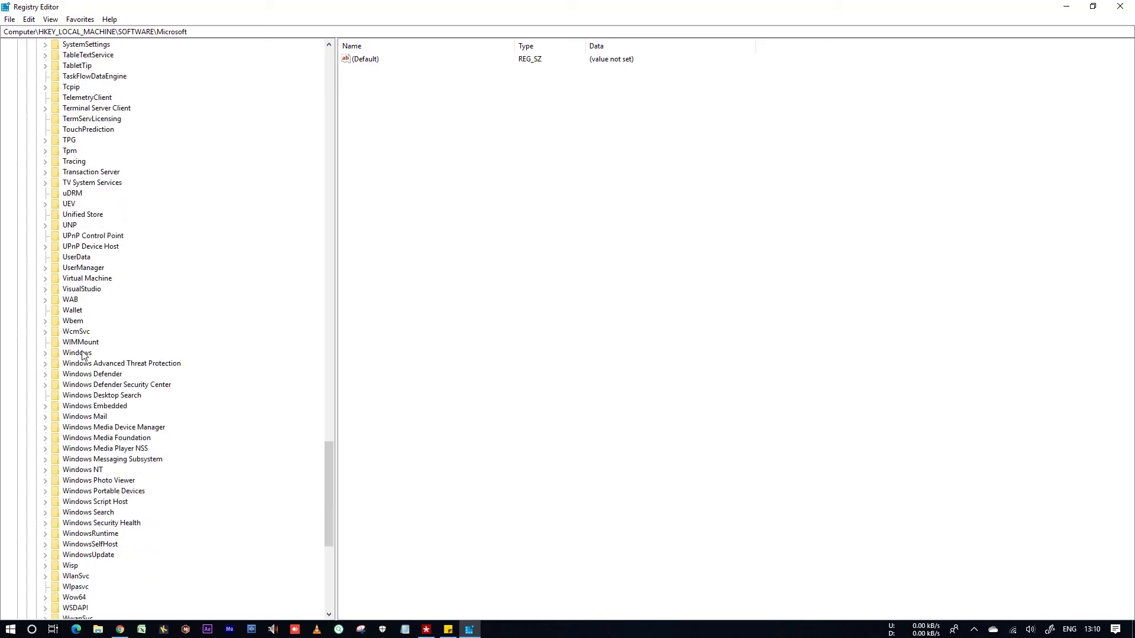
{"action": "double_click", "coordinate": [84, 352]}
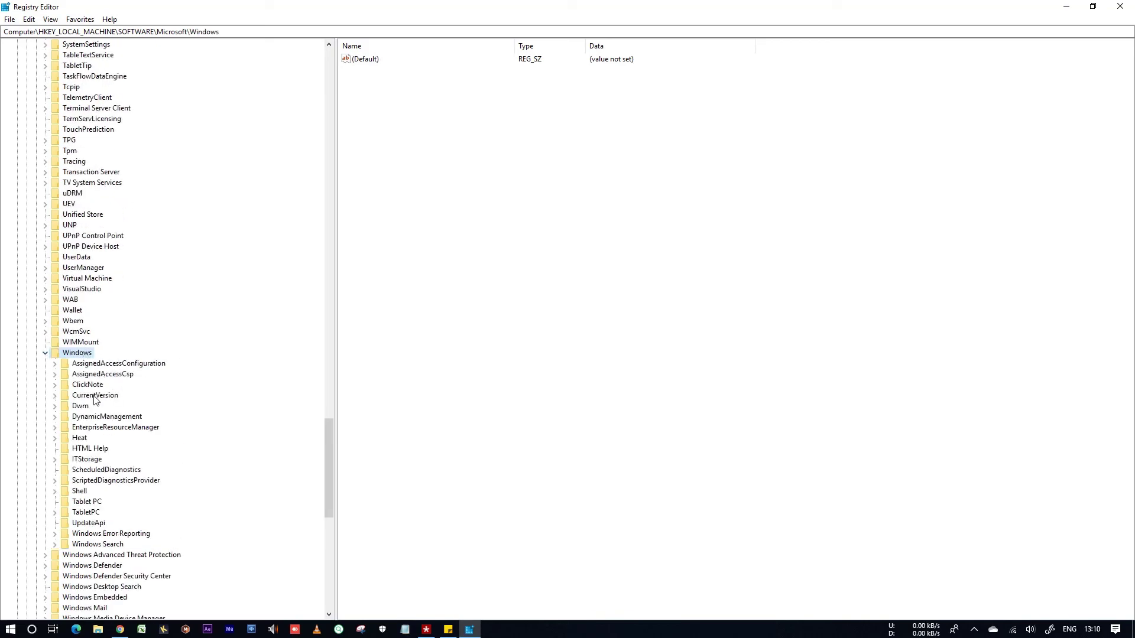
{"action": "left_click", "coordinate": [95, 396]}
{"action": "left_click", "coordinate": [53, 396]}
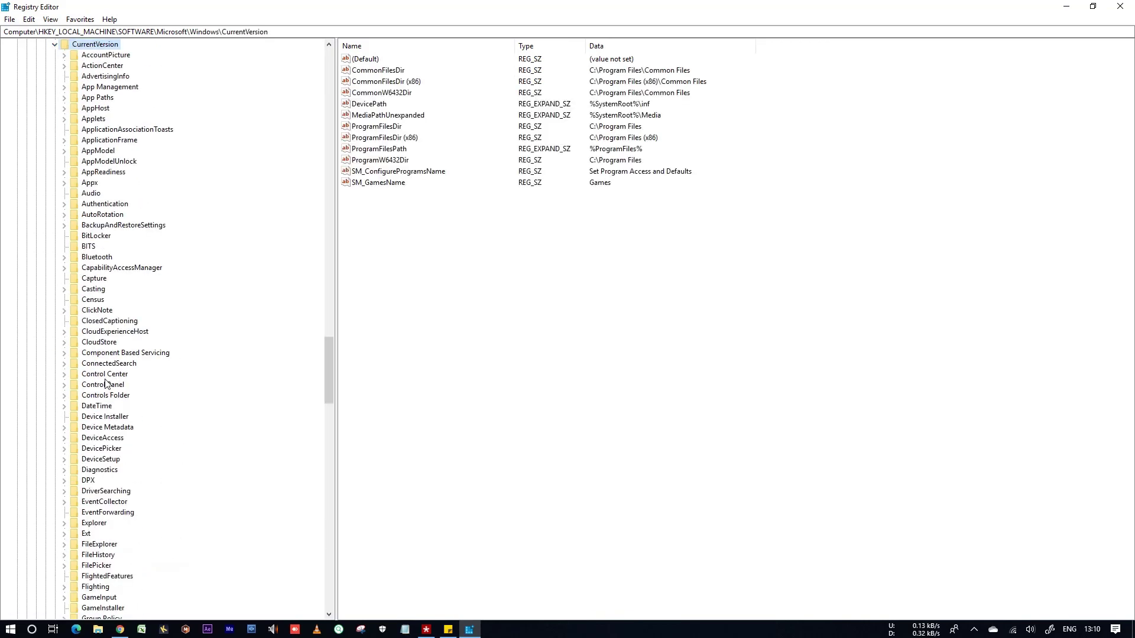
Open the Uninstall key and scroll to the FLT 7.1v1_is1 entry
{"action": "left_click", "coordinate": [98, 385]}
{"action": "scroll", "coordinate": [101, 393], "scroll_direction": "down", "scroll_amount": 10}
{"action": "scroll", "coordinate": [103, 395], "scroll_direction": "down", "scroll_amount": 16}
{"action": "scroll", "coordinate": [106, 397], "scroll_direction": "down", "scroll_amount": 16}
{"action": "scroll", "coordinate": [110, 400], "scroll_direction": "down", "scroll_amount": 15}
{"action": "scroll", "coordinate": [110, 402], "scroll_direction": "up", "scroll_amount": 2}
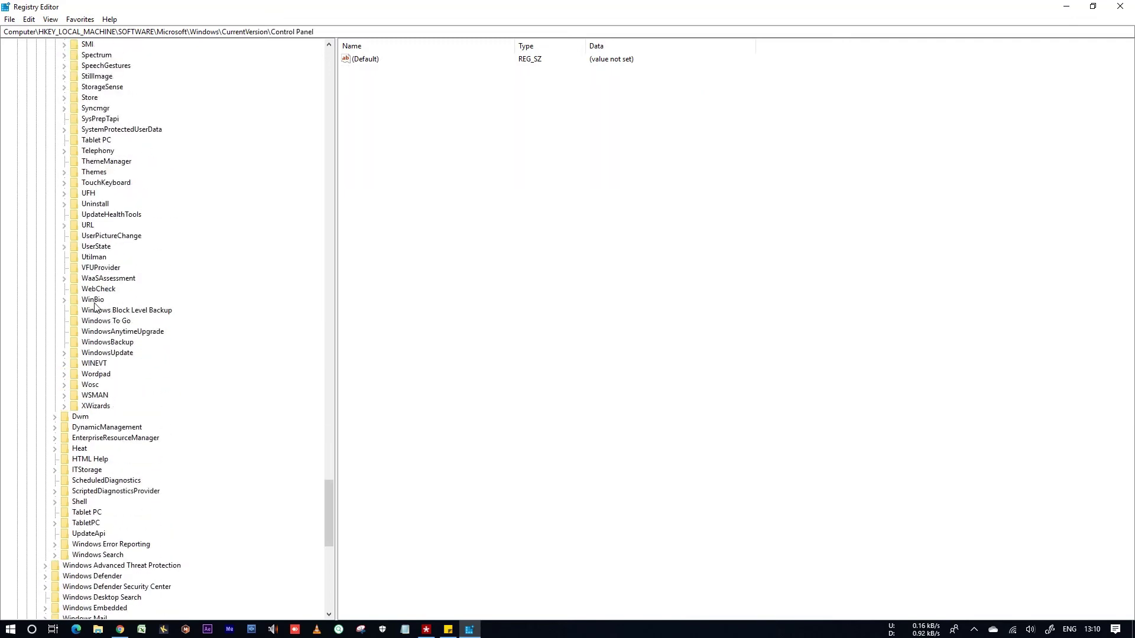
{"action": "double_click", "coordinate": [98, 204]}
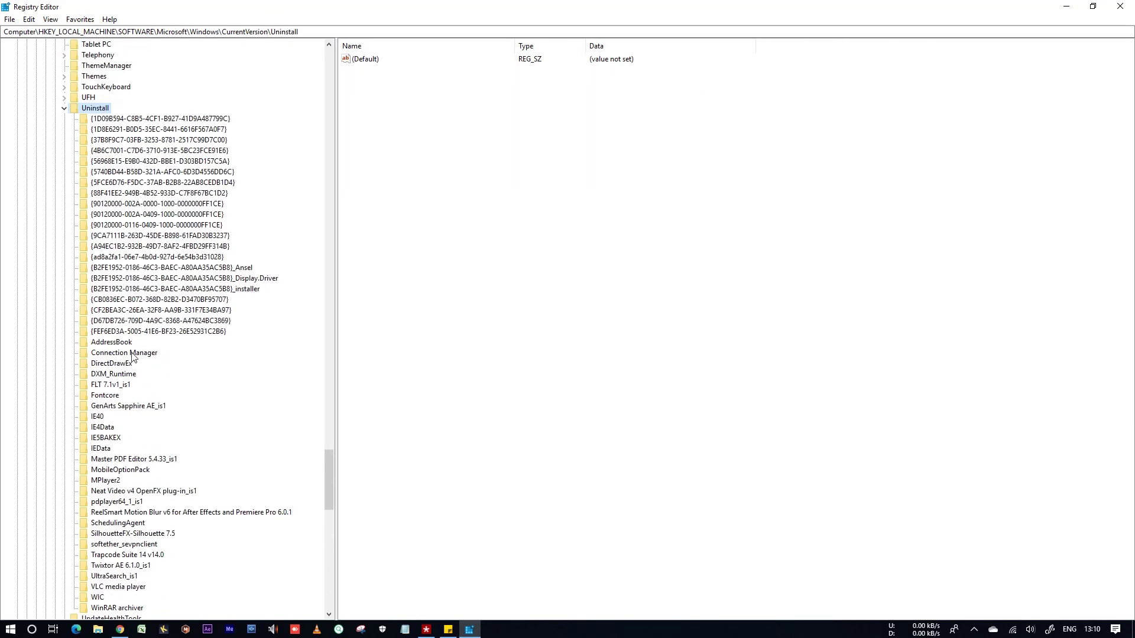
{"action": "scroll", "coordinate": [124, 431], "scroll_direction": "down", "scroll_amount": 1}
Delete the FLT 7.1v1_is1 key and its subkeys, confirming with Yes
{"action": "right_click", "coordinate": [118, 355]}
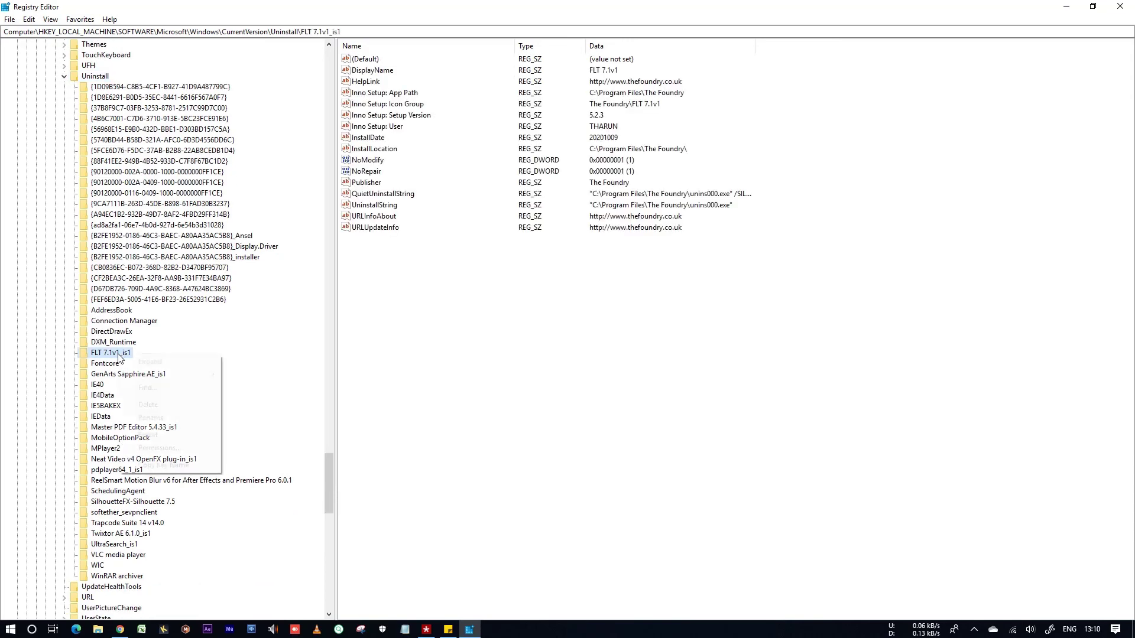
{"action": "left_click", "coordinate": [173, 404]}
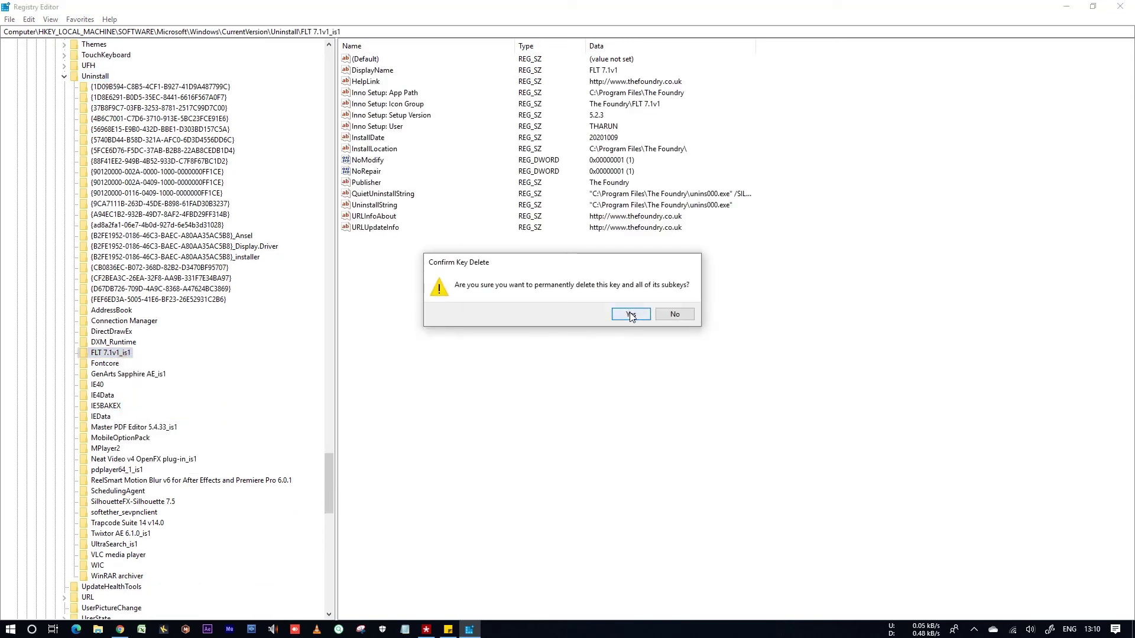
{"action": "left_click", "coordinate": [630, 314]}
{"action": "scroll", "coordinate": [71, 266], "scroll_direction": "up", "scroll_amount": 1}
Collapse the Uninstall, CurrentVersion, Windows and Microsoft keys
{"action": "left_click", "coordinate": [64, 299]}
{"action": "scroll", "coordinate": [77, 349], "scroll_direction": "up", "scroll_amount": 12}
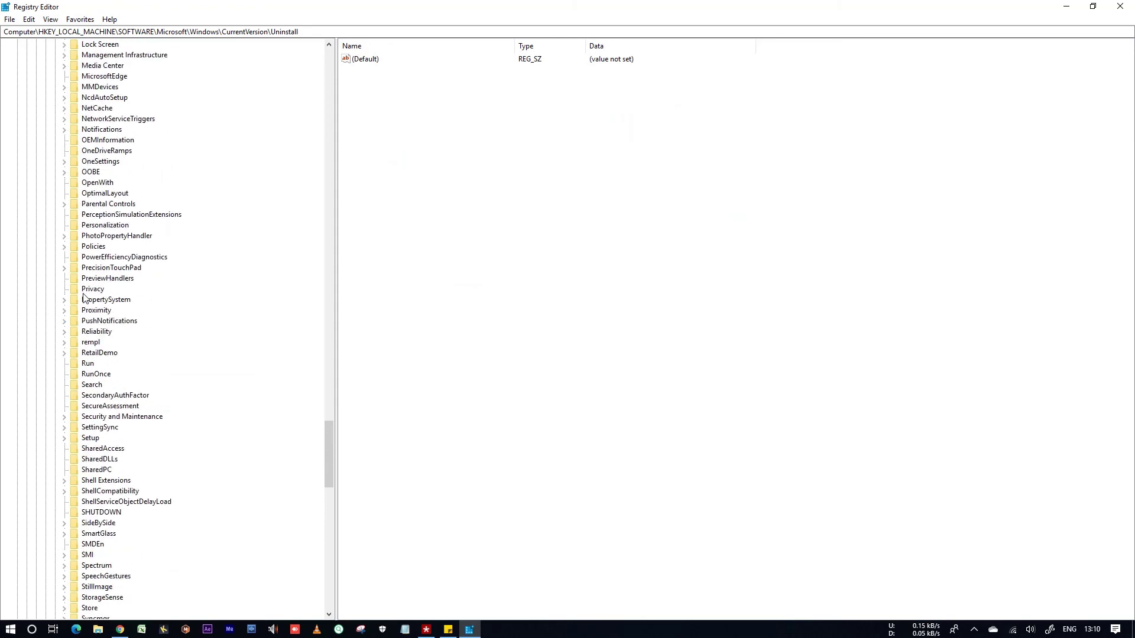
{"action": "scroll", "coordinate": [71, 396], "scroll_direction": "up", "scroll_amount": 12}
{"action": "scroll", "coordinate": [65, 443], "scroll_direction": "up", "scroll_amount": 12}
{"action": "scroll", "coordinate": [59, 484], "scroll_direction": "up", "scroll_amount": 10}
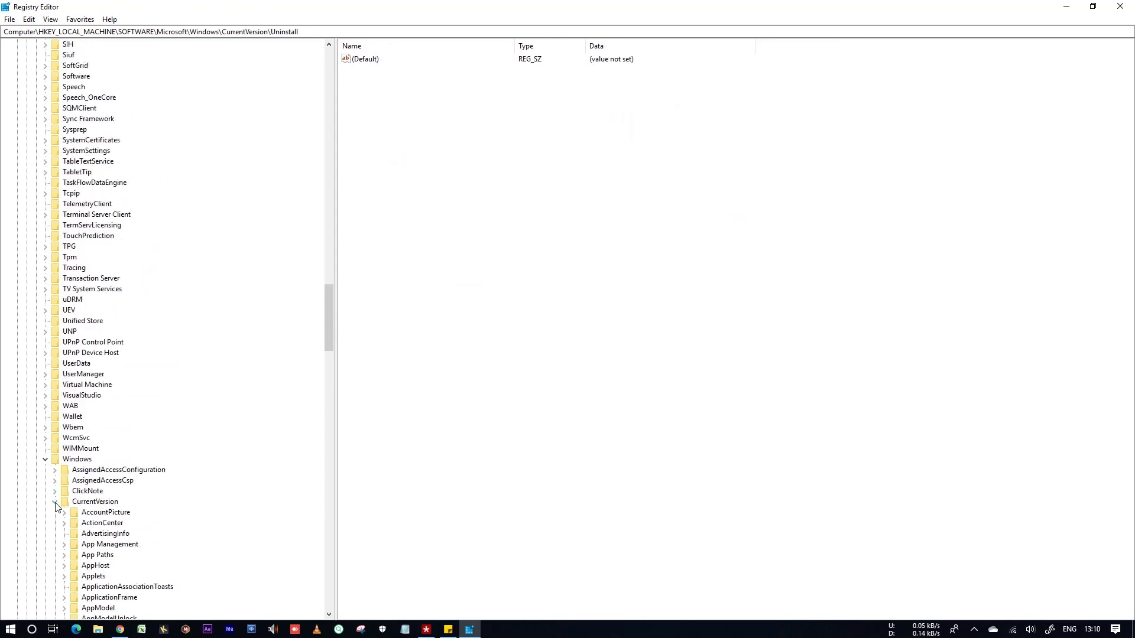
{"action": "left_click", "coordinate": [55, 502]}
{"action": "left_click", "coordinate": [45, 459]}
{"action": "scroll", "coordinate": [83, 288], "scroll_direction": "up", "scroll_amount": 18}
{"action": "scroll", "coordinate": [84, 288], "scroll_direction": "up", "scroll_amount": 18}
{"action": "scroll", "coordinate": [83, 289], "scroll_direction": "up", "scroll_amount": 10}
{"action": "scroll", "coordinate": [83, 290], "scroll_direction": "up", "scroll_amount": 14}
{"action": "scroll", "coordinate": [71, 284], "scroll_direction": "up", "scroll_amount": 1}
{"action": "left_click", "coordinate": [36, 279]}
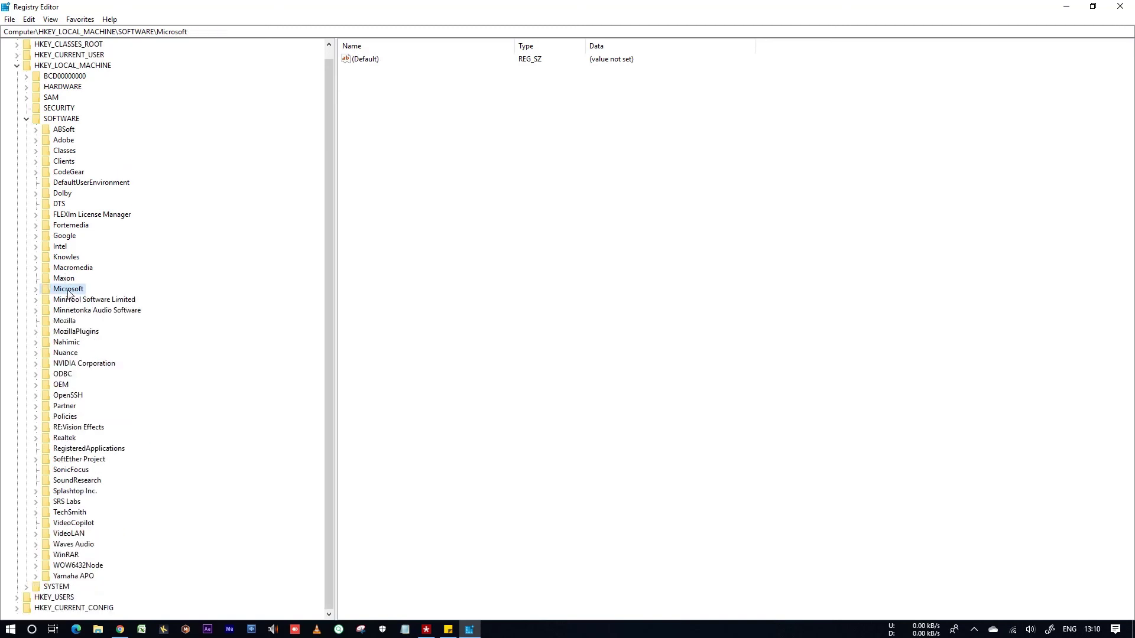
Expand SOFTWARE\WOW6432Node and delete its Foundry key, confirming with Yes
{"action": "left_click", "coordinate": [66, 119]}
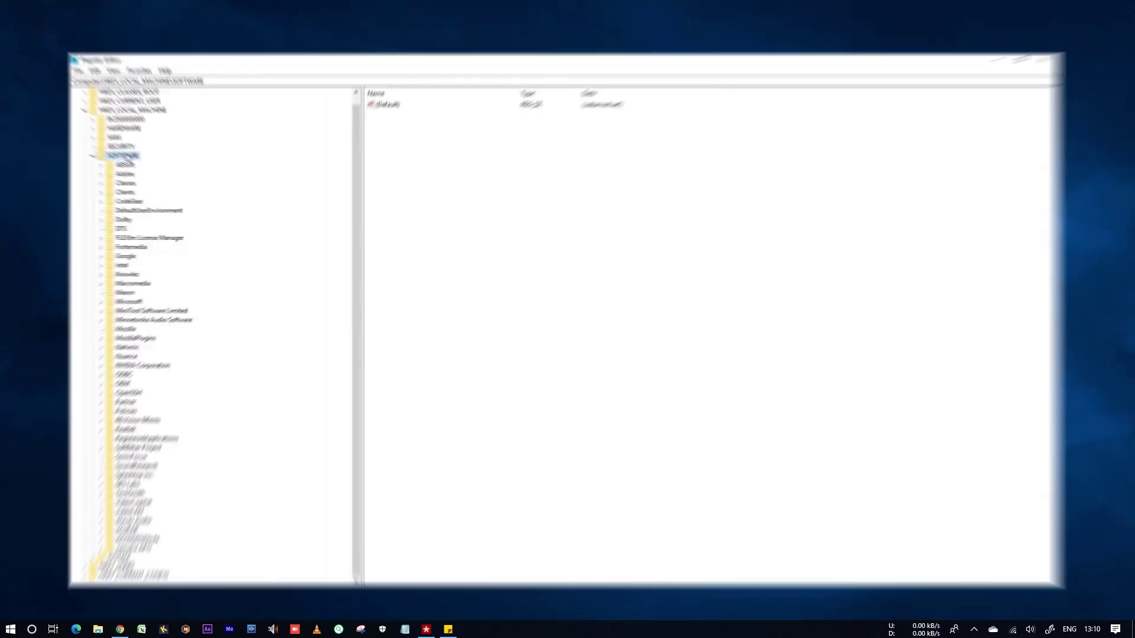
{"action": "scroll", "coordinate": [142, 287], "scroll_direction": "down", "scroll_amount": 1}
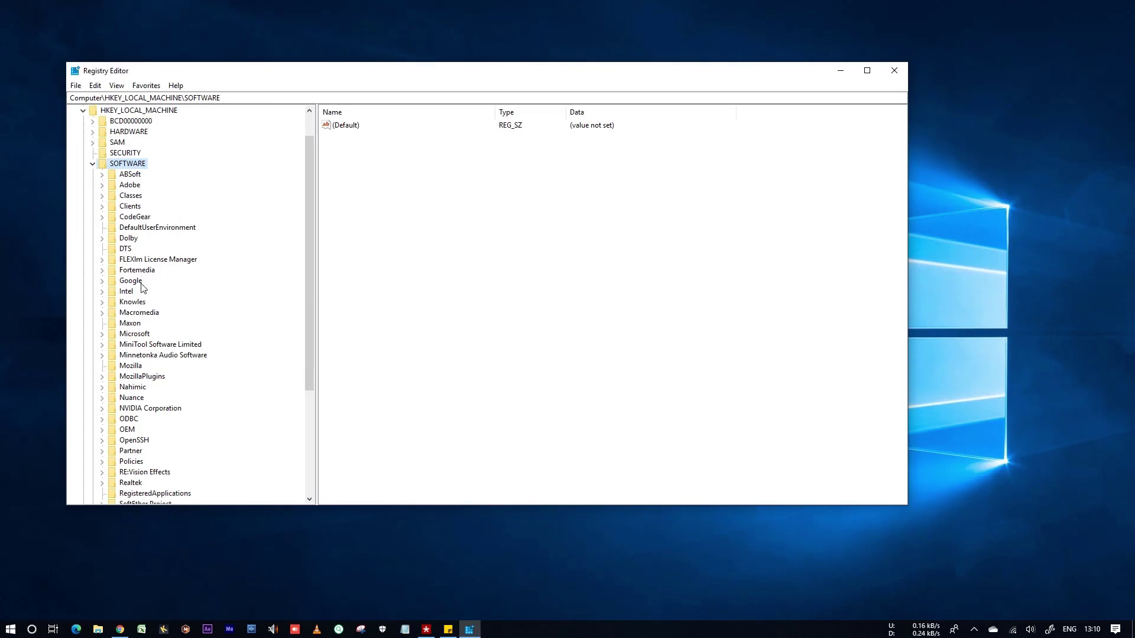
{"action": "scroll", "coordinate": [142, 286], "scroll_direction": "down", "scroll_amount": 5}
{"action": "left_click", "coordinate": [145, 451]}
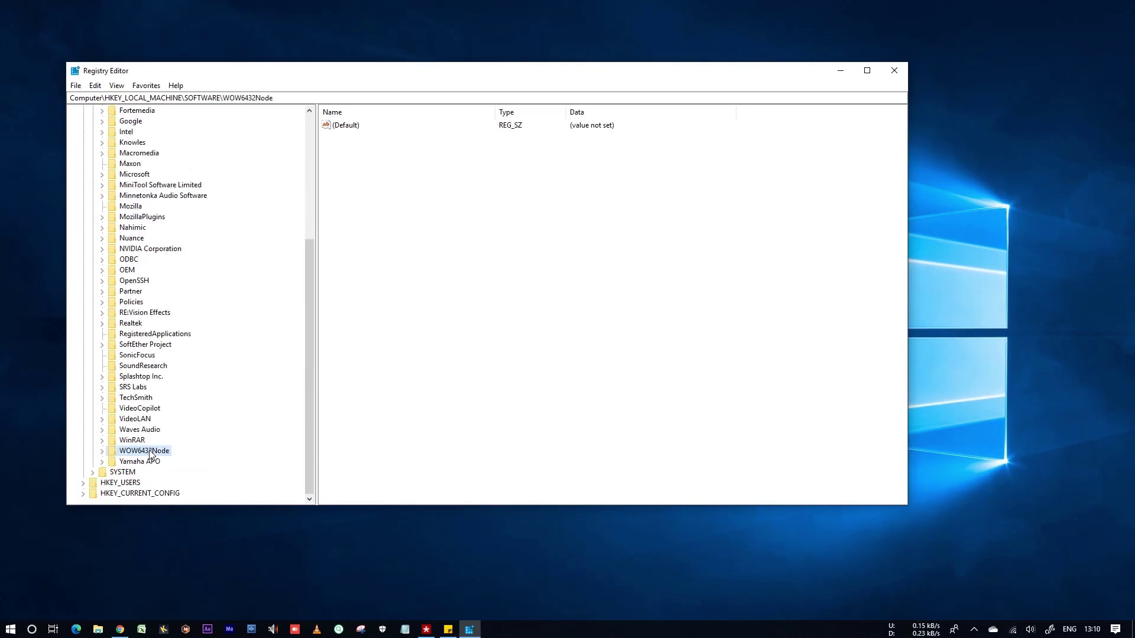
{"action": "left_click", "coordinate": [103, 451]}
{"action": "left_click", "coordinate": [145, 377]}
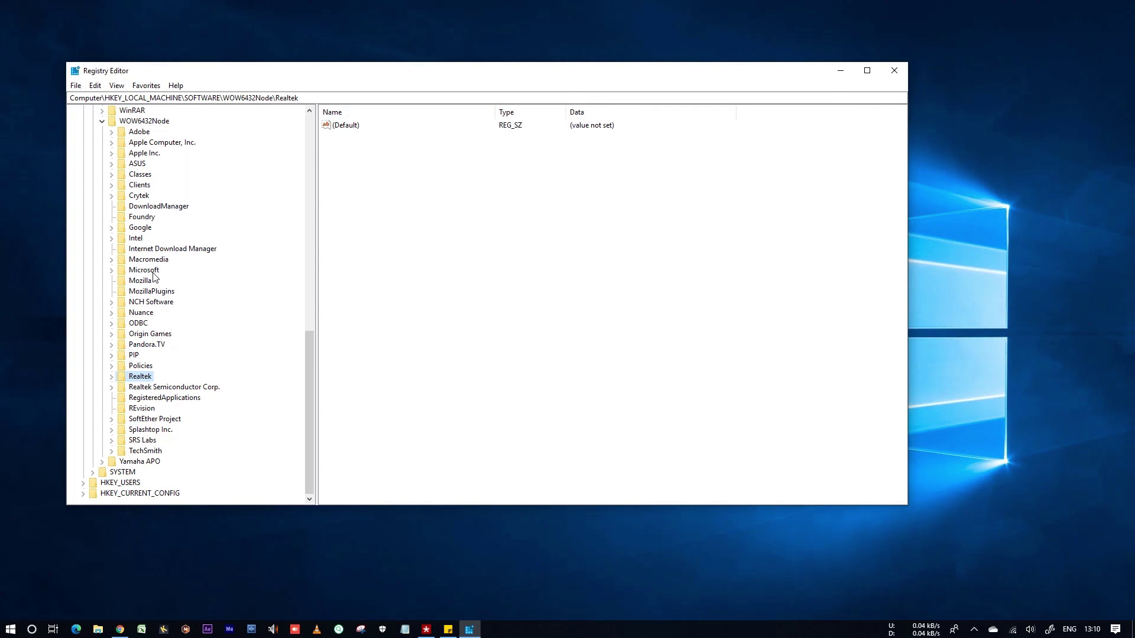
{"action": "left_click", "coordinate": [142, 218]}
{"action": "right_click", "coordinate": [142, 219]}
{"action": "left_click", "coordinate": [193, 269]}
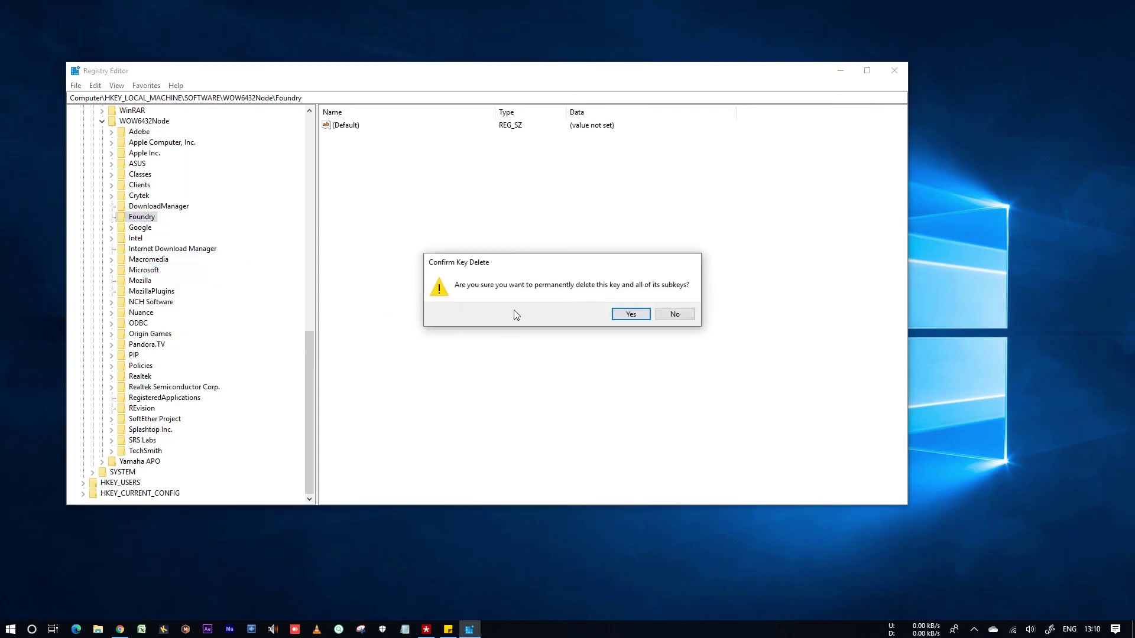
{"action": "left_click", "coordinate": [630, 315]}
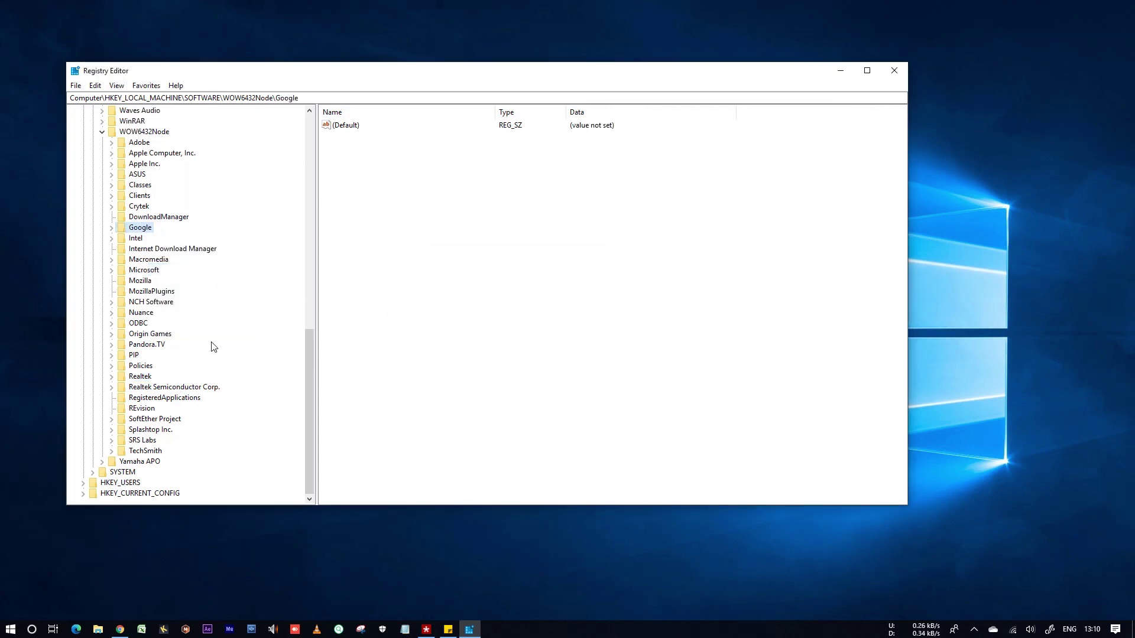
{"action": "left_click", "coordinate": [894, 70]}
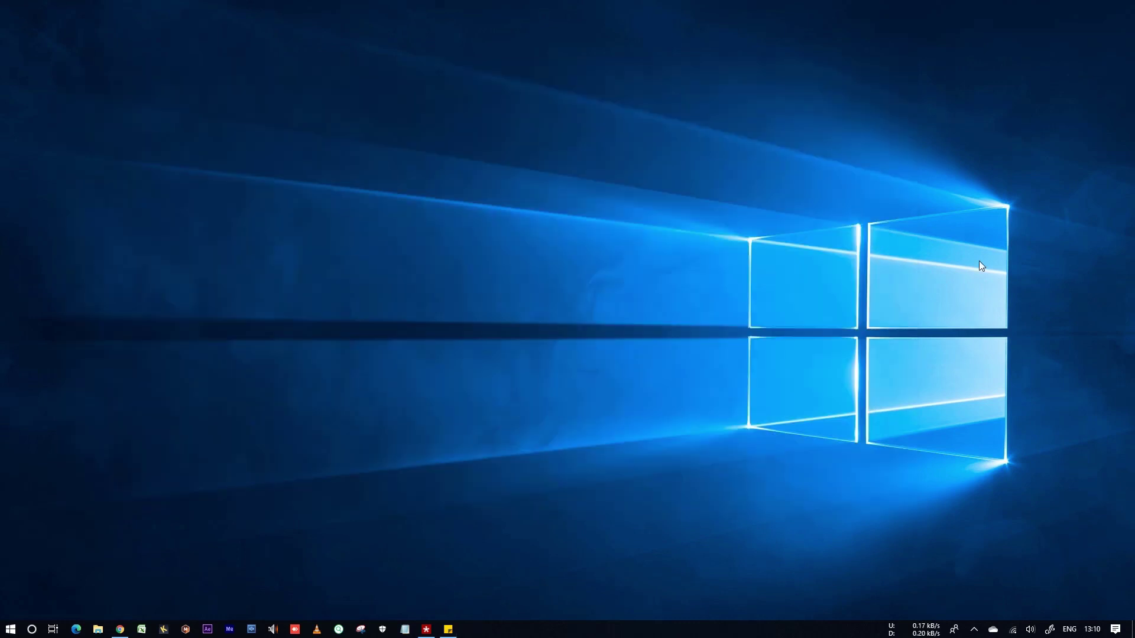